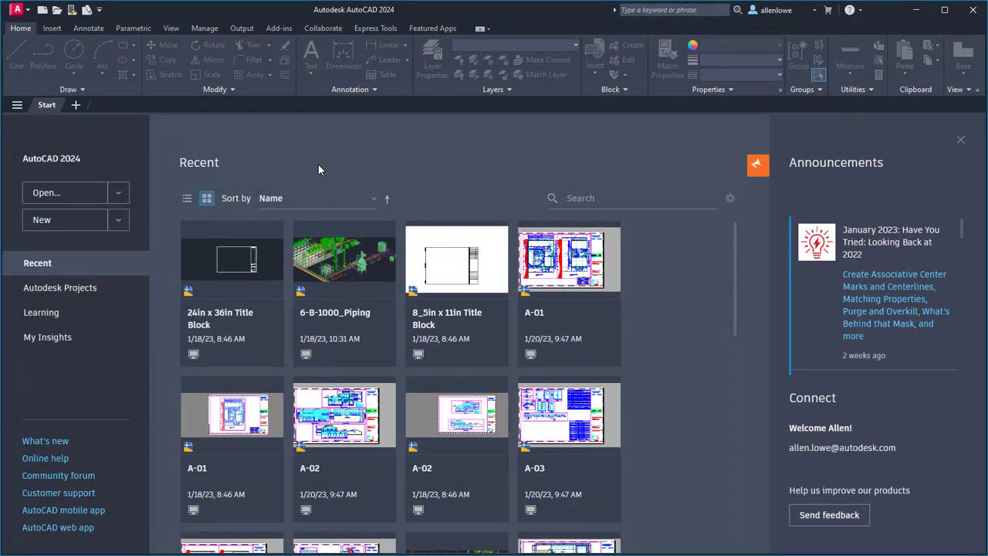
# Step: Sort the recent drawings by Last Opened with the newest first
pyautogui.click(282, 200)
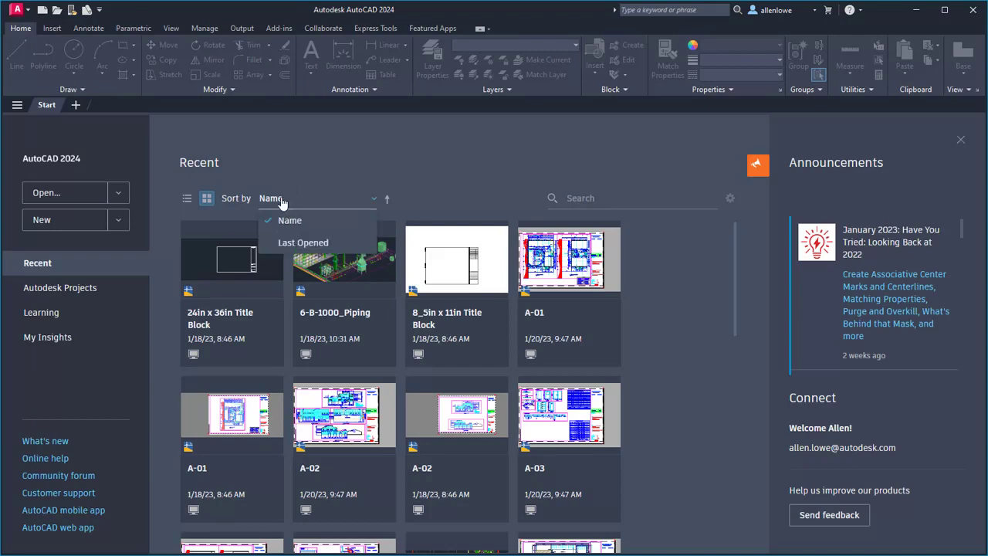
pyautogui.click(292, 244)
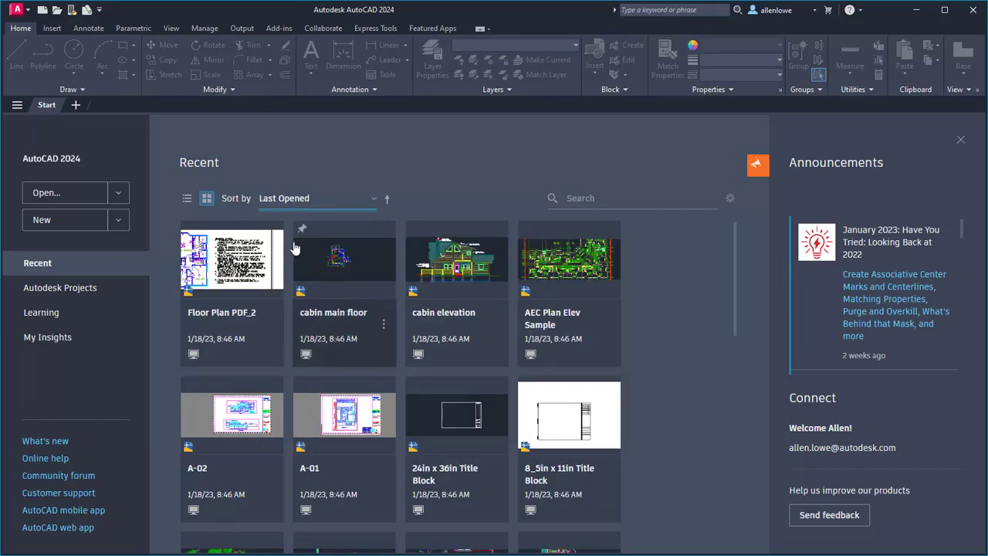
pyautogui.click(387, 199)
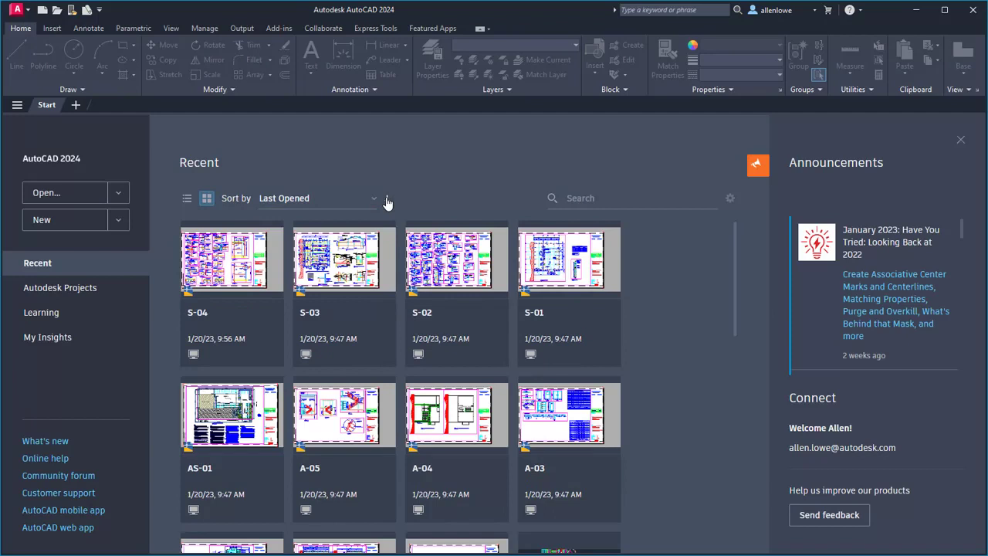
# Step: Show the recent drawings as a list and toggle the Last Opened sort order, ending with the oldest first
pyautogui.click(186, 200)
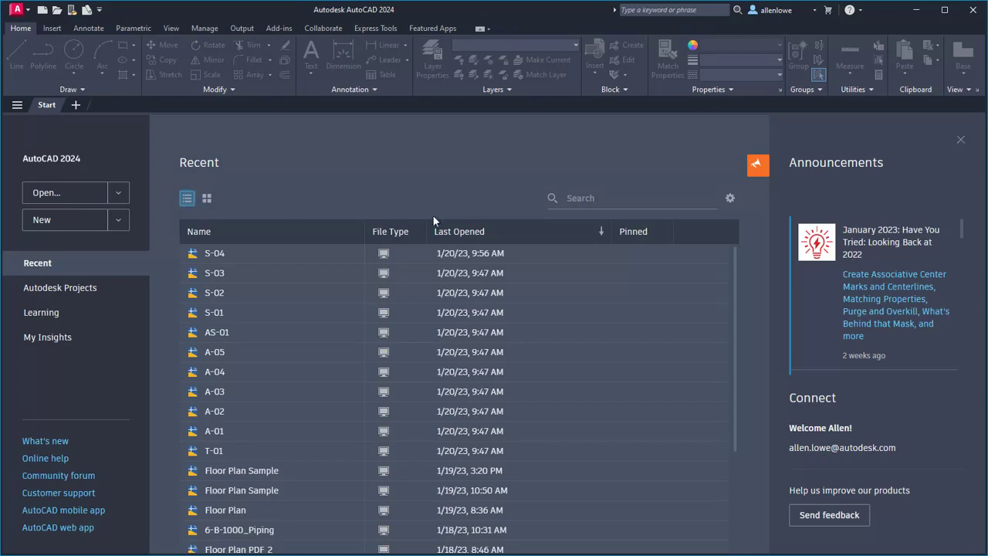
pyautogui.click(515, 233)
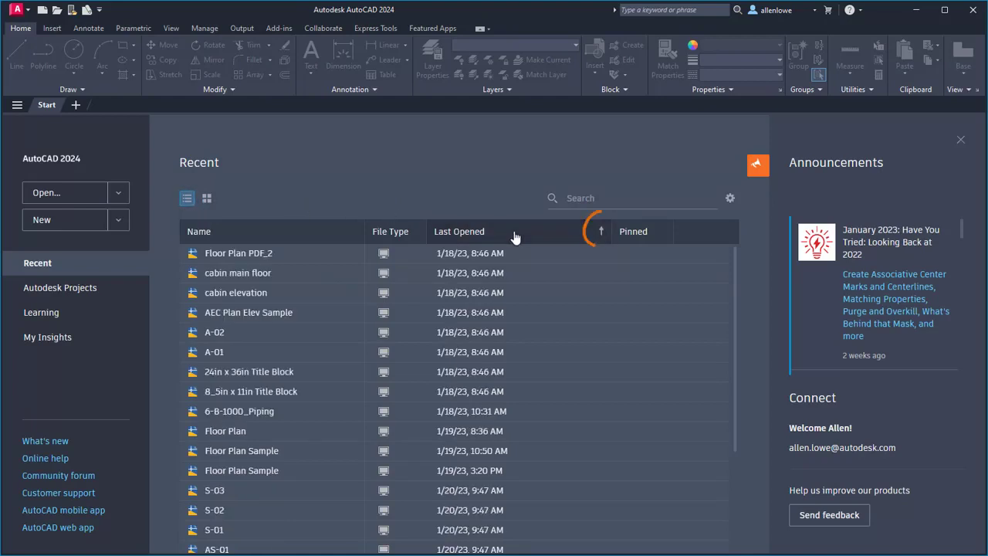
pyautogui.click(515, 233)
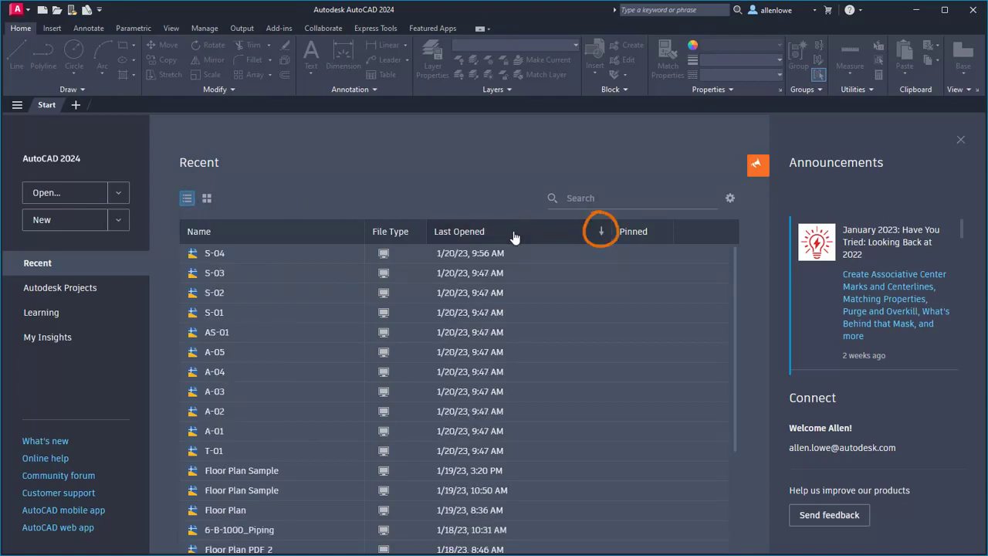
pyautogui.click(515, 233)
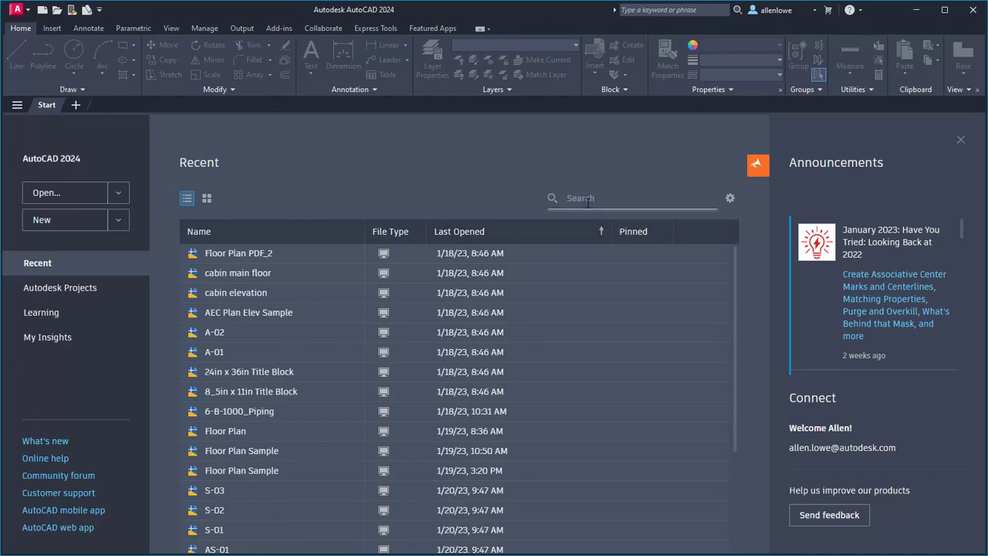
# Step: Search the recent drawings for "floor" and clear the search
pyautogui.write('floor')
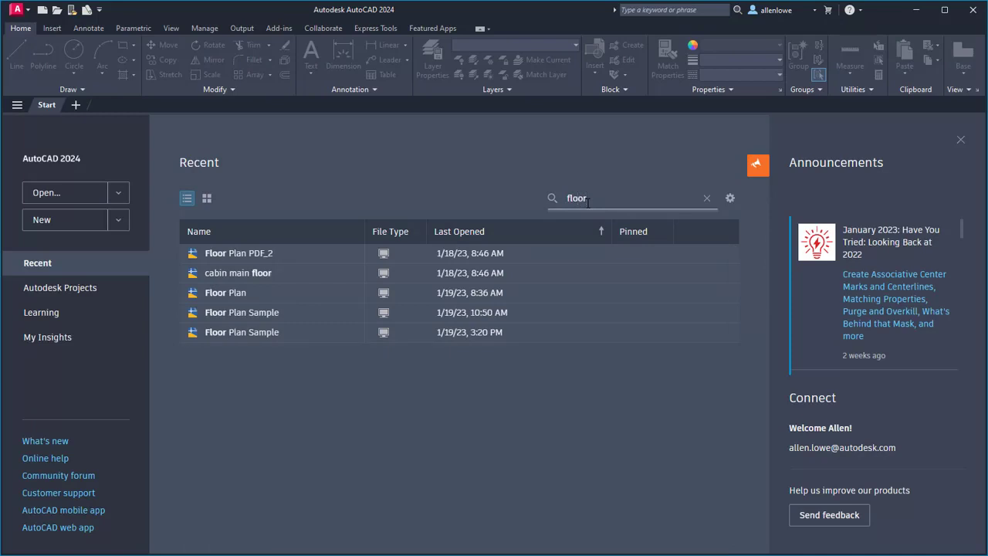
pyautogui.click(707, 202)
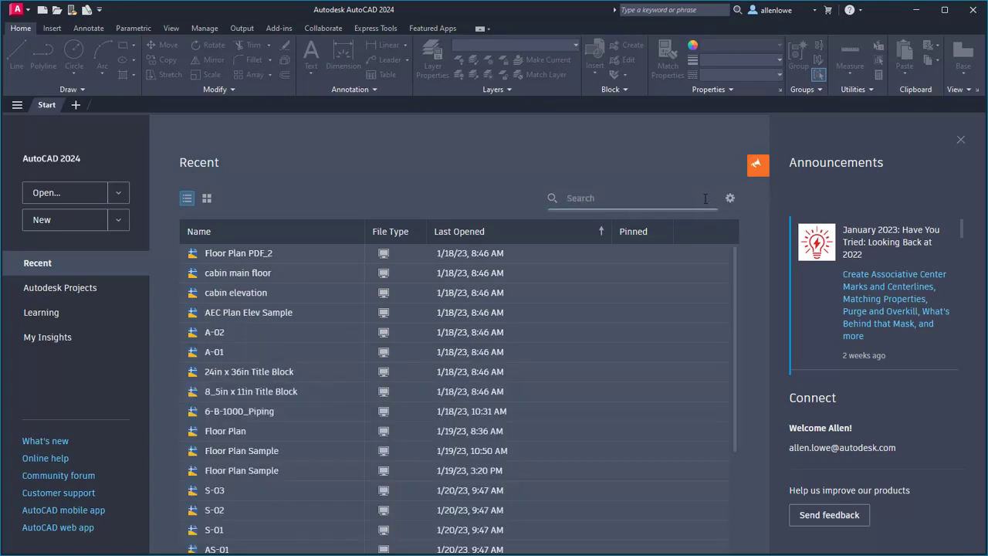
# Step: Pin the cabin main floor drawing in the grid view and show the options available for cabin elevation
pyautogui.click(207, 199)
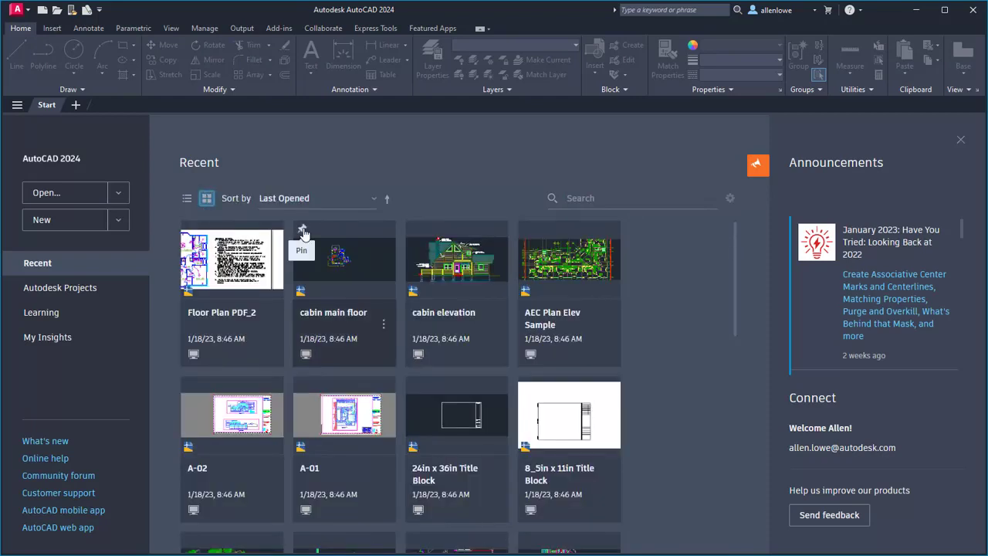
pyautogui.click(303, 232)
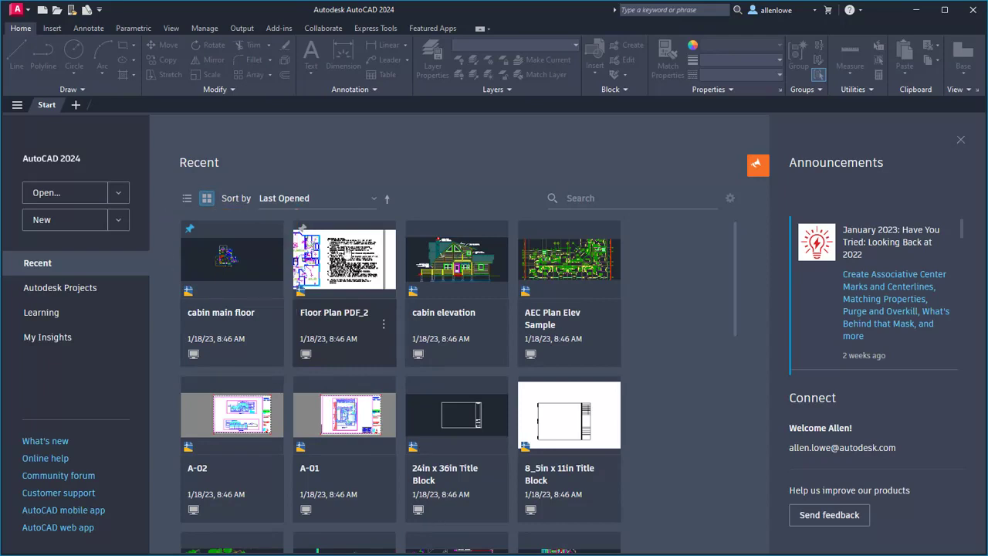
pyautogui.click(497, 328)
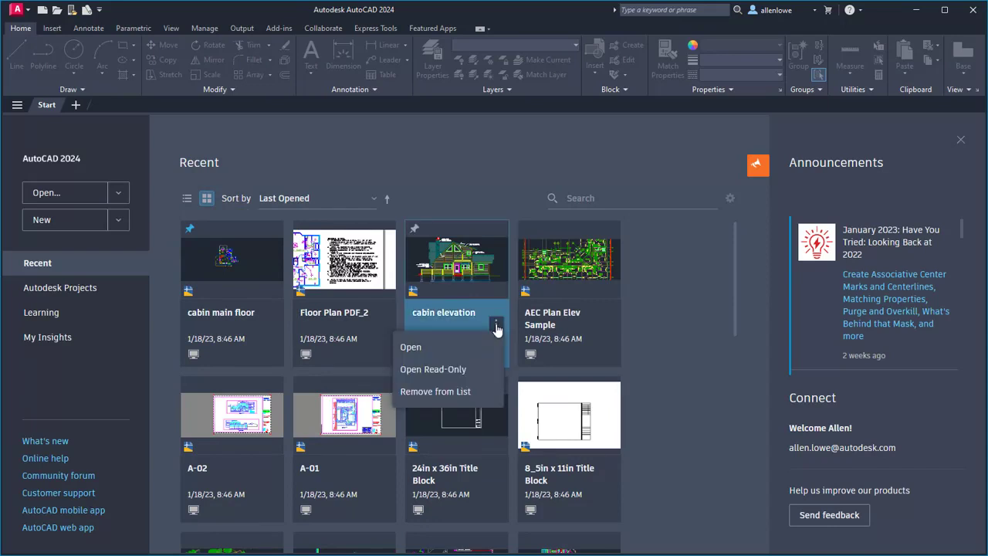
pyautogui.rightClick(430, 262)
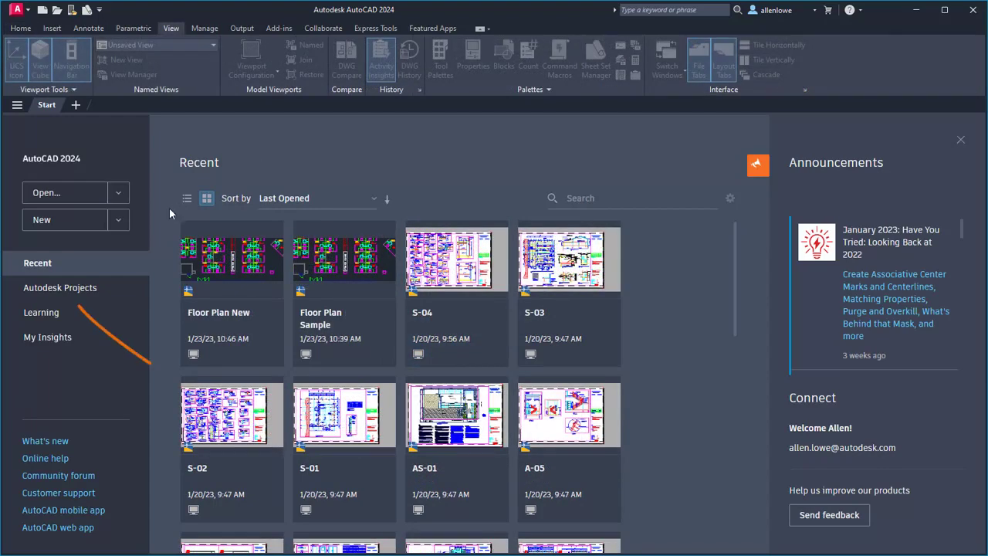
# Step: Browse the Autodesk Projects to the 9. WIP folder in the Project Files of Civil Sample
pyautogui.click(62, 294)
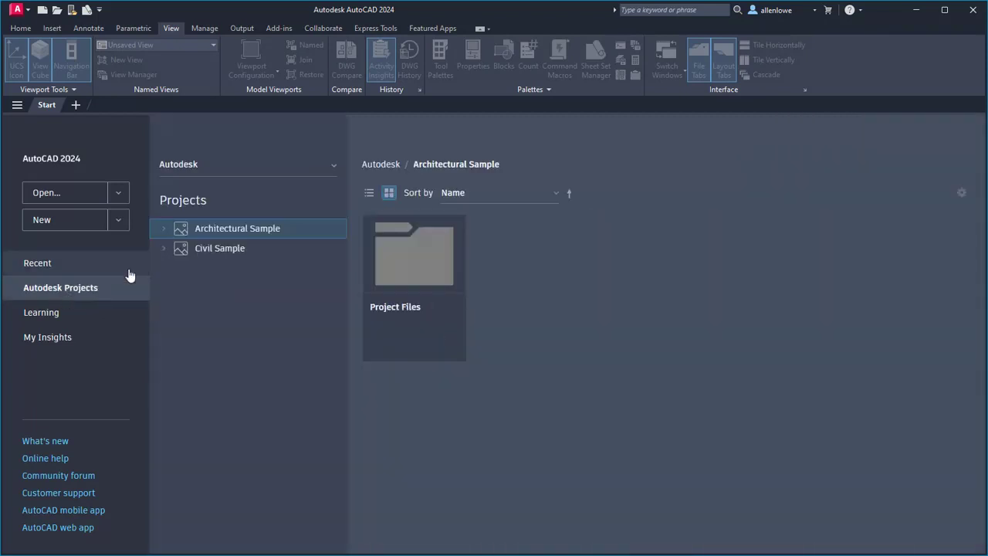
pyautogui.click(164, 249)
pyautogui.click(177, 268)
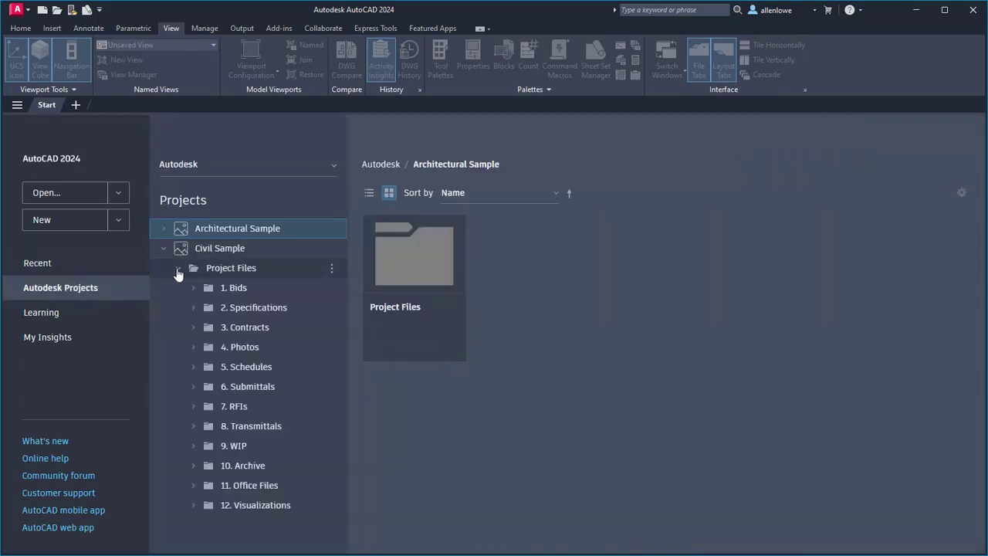
pyautogui.click(235, 446)
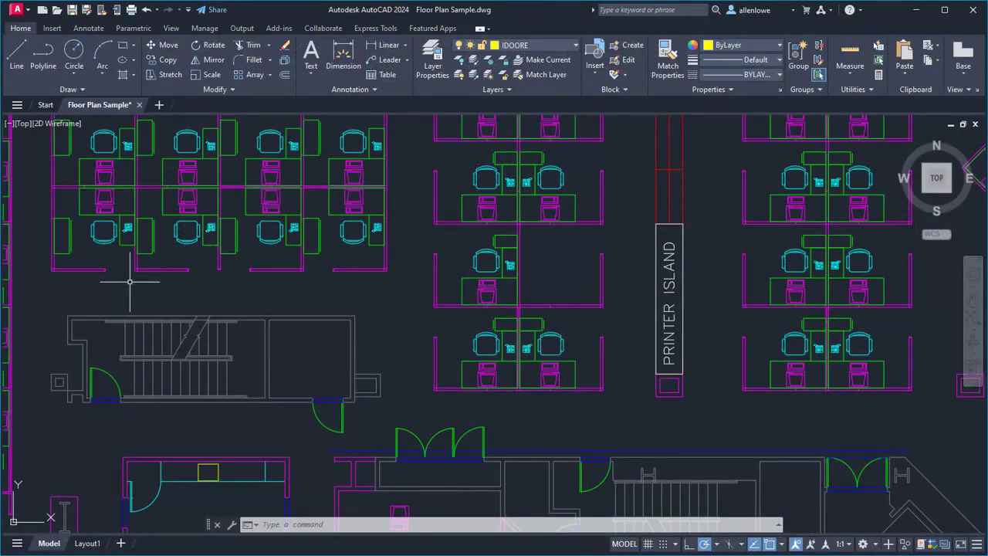
# Step: Look at the lists for switching between open drawings and between layouts in Floor Plan Sample
pyautogui.click(17, 105)
pyautogui.click(17, 545)
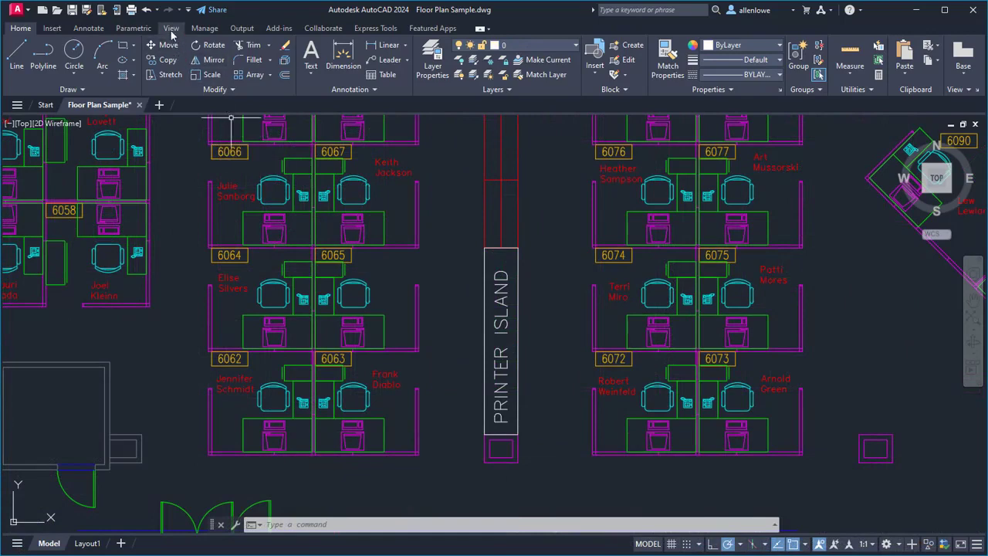
# Step: Open the Activity Insights palette and set its event location to the Common folder on the ActivityInsights (S:) drive
pyautogui.click(170, 27)
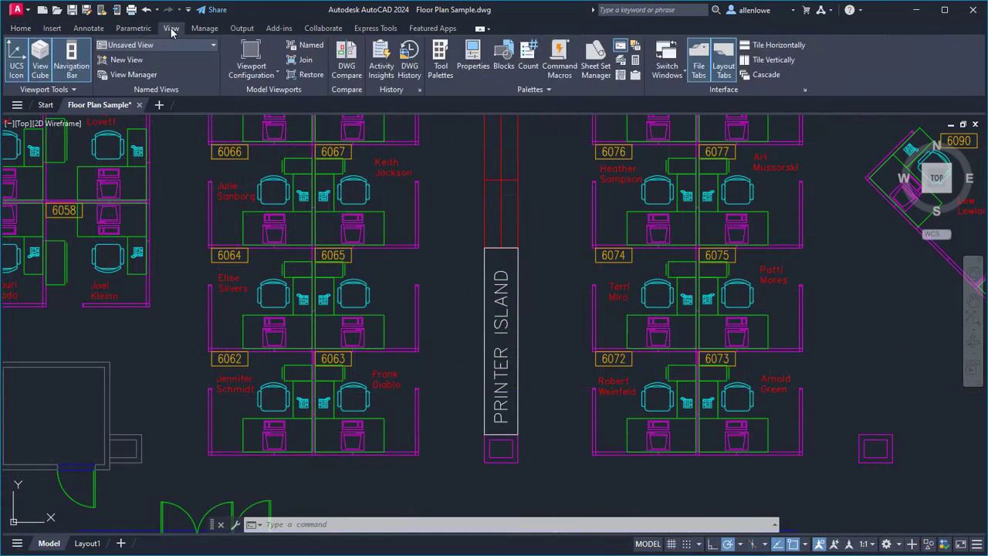
pyautogui.click(383, 67)
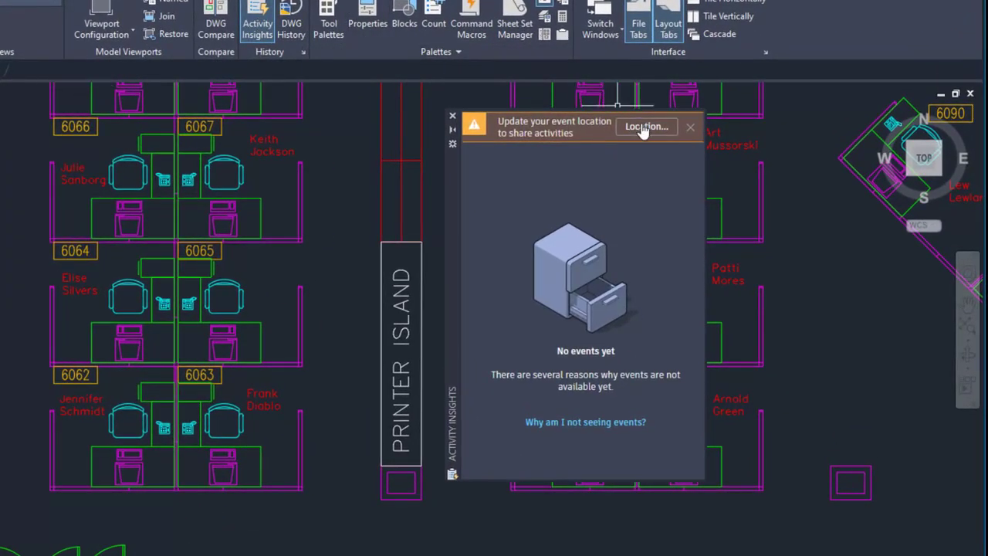
pyautogui.click(644, 129)
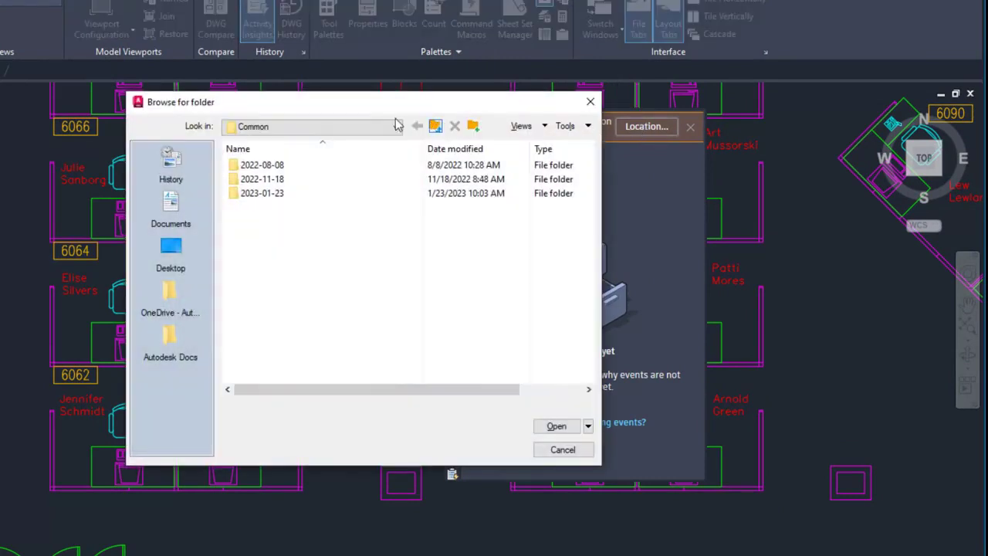
pyautogui.click(396, 126)
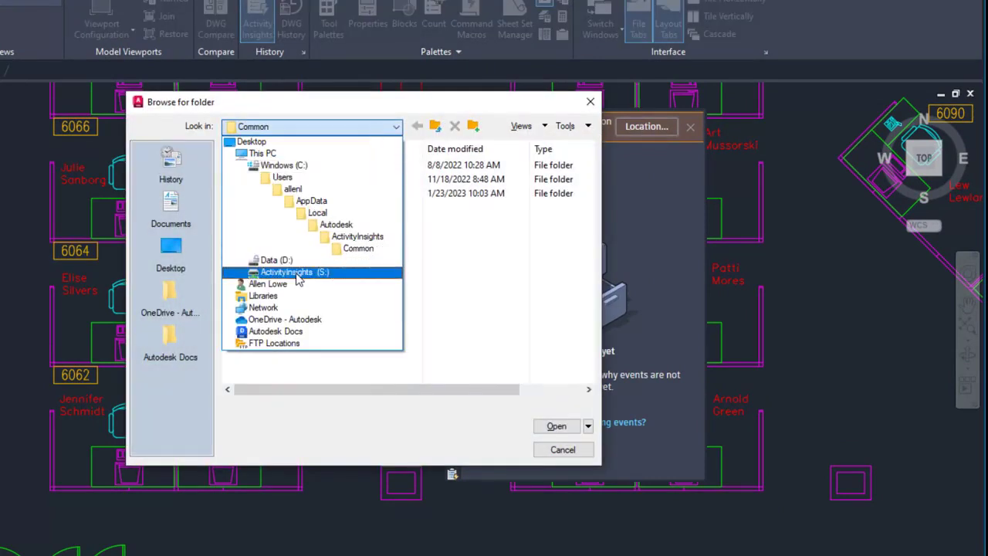
pyautogui.click(297, 274)
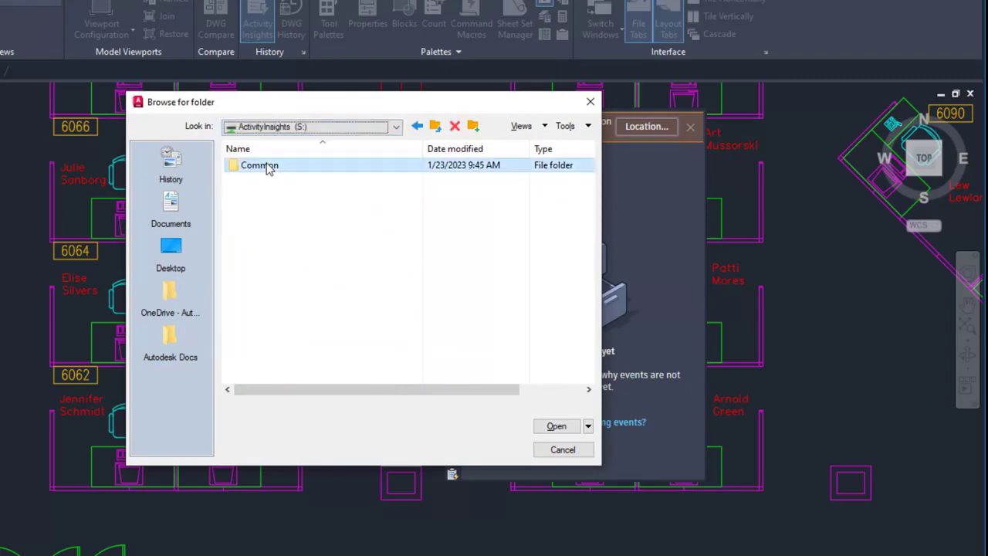
pyautogui.doubleClick(267, 165)
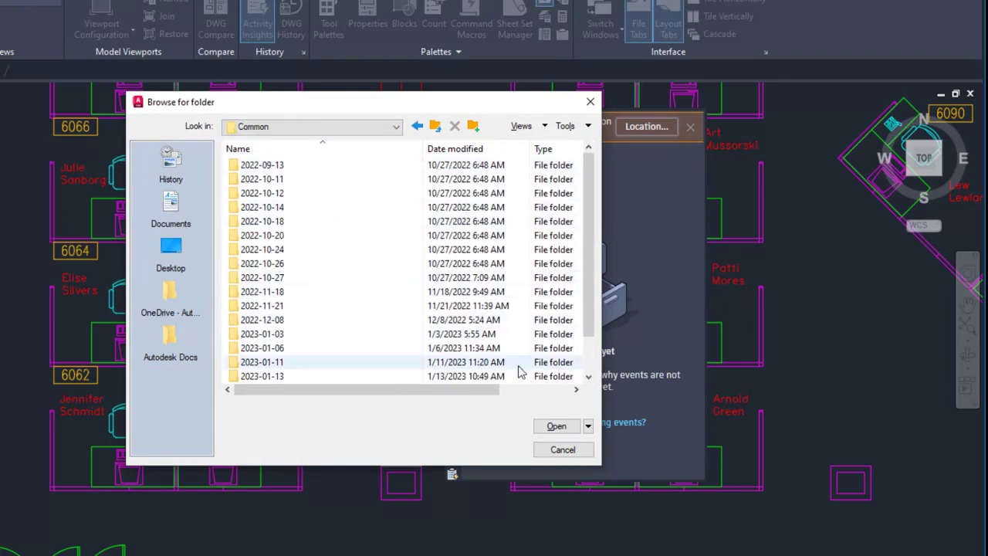
pyautogui.click(552, 426)
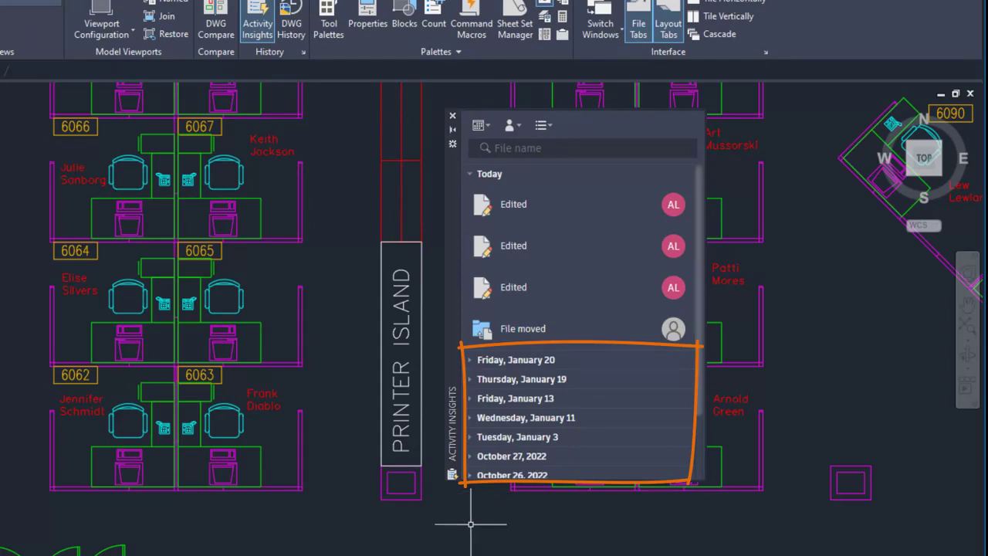
# Step: Purge all unused named items from the drawing
pyautogui.write('purge')
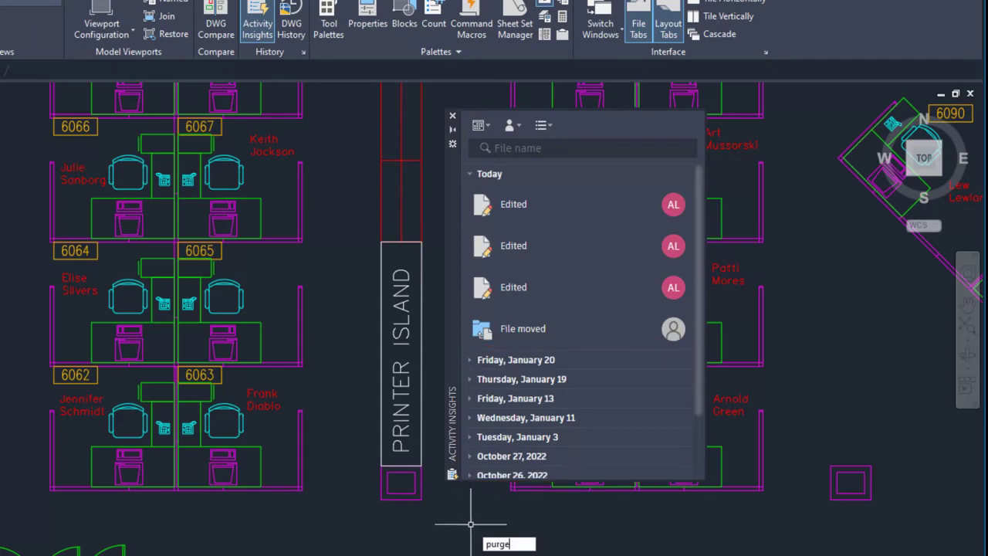
pyautogui.press('Return')
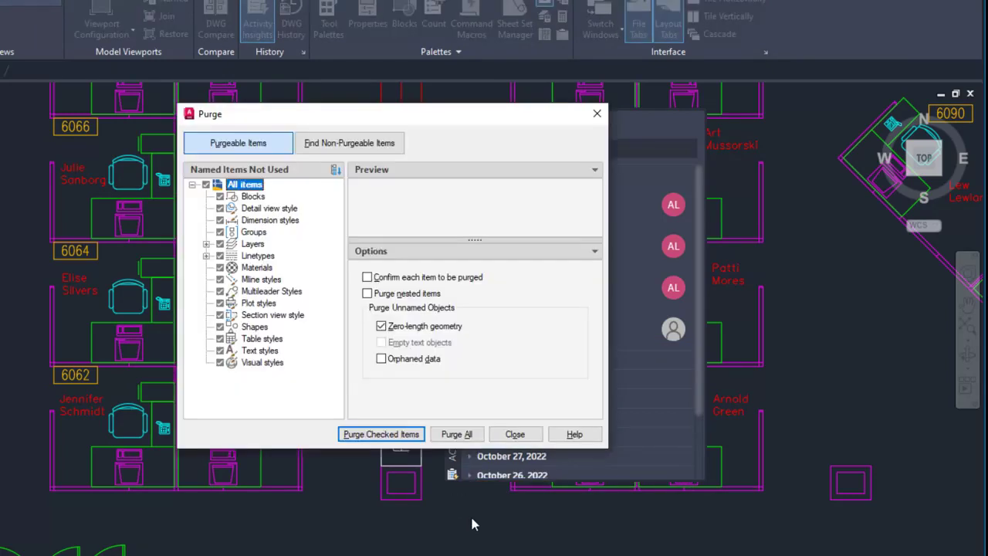
pyautogui.click(457, 435)
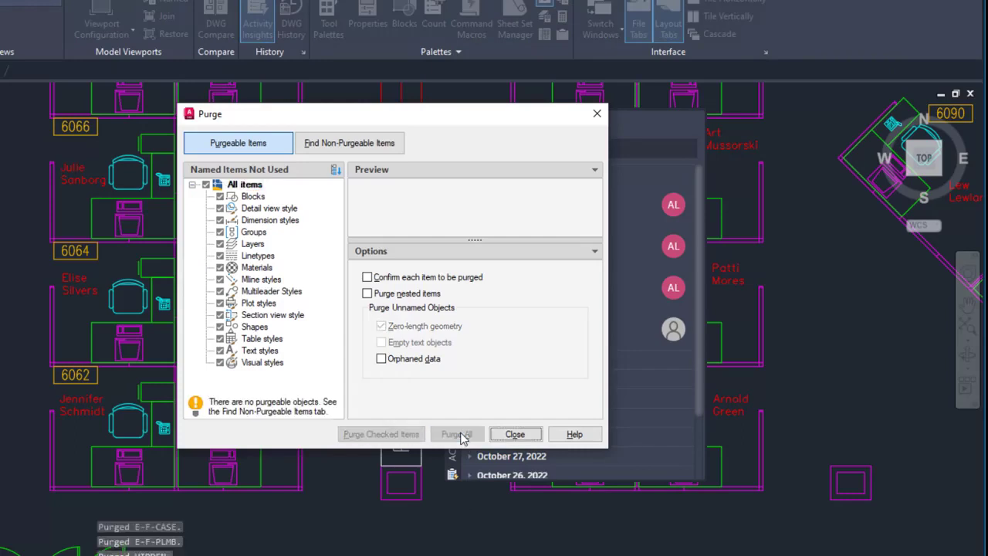
pyautogui.click(515, 435)
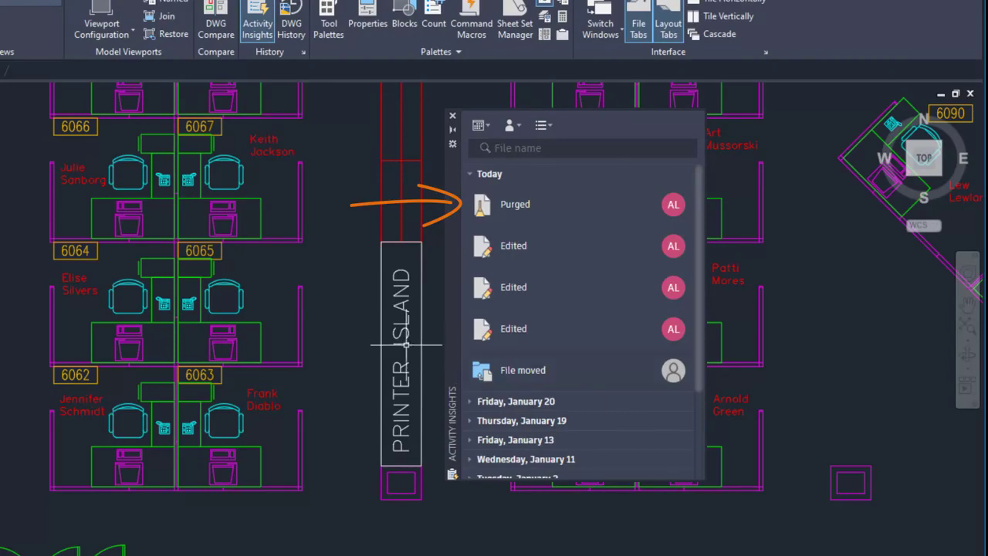
# Step: Erase the desk, chair, phone and computer in cubicle 6065 and save the drawing
pyautogui.write('ERASE')
pyautogui.press('Return')
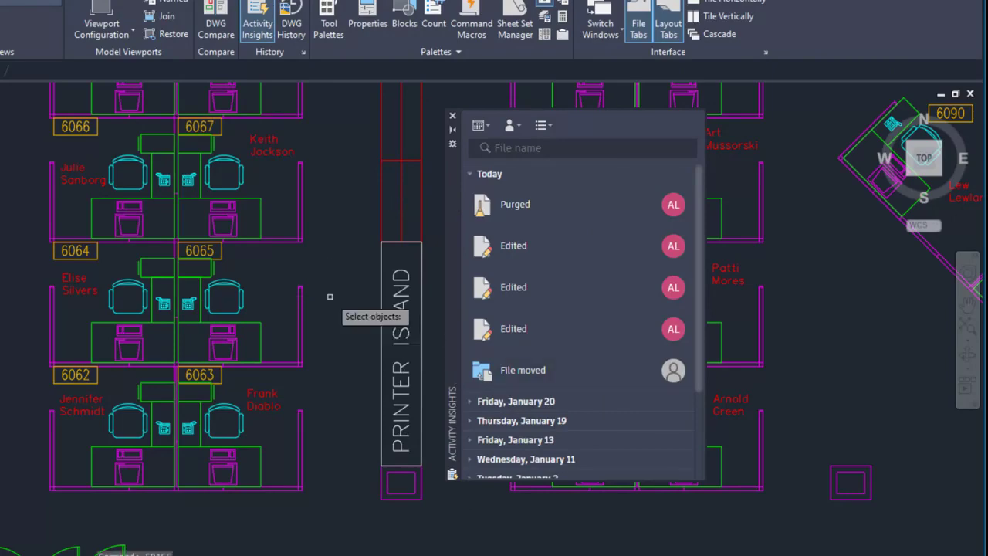
pyautogui.click(260, 268)
pyautogui.click(191, 333)
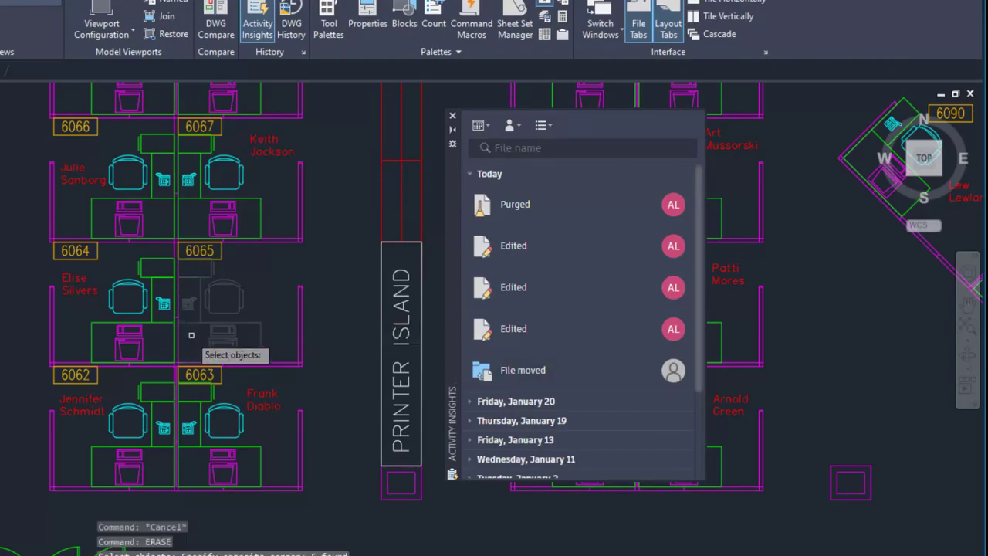
pyautogui.press('Return')
pyautogui.click(86, 12)
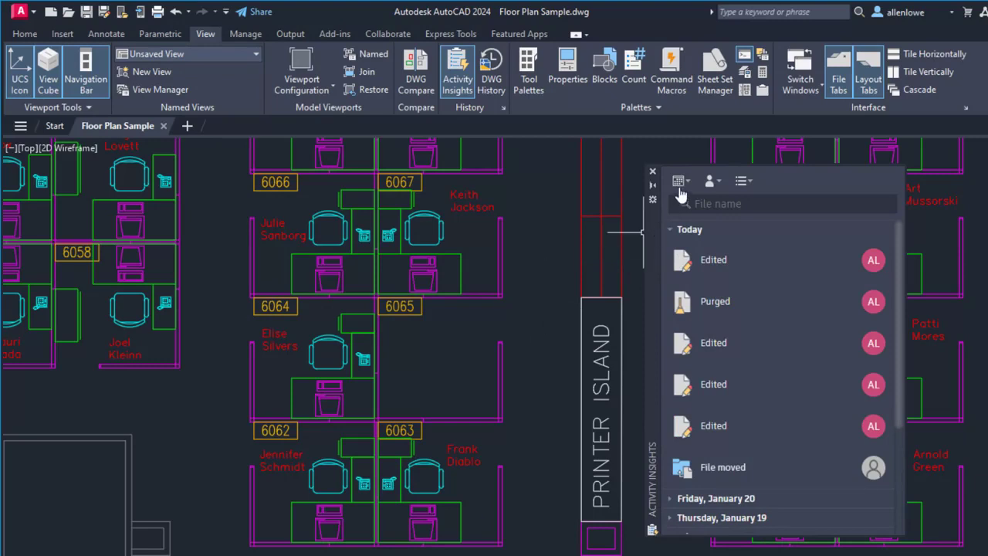
# Step: Filter the activity events to Published to PDF and Referenced a DWG, and reset the filter to All Events
pyautogui.click(740, 185)
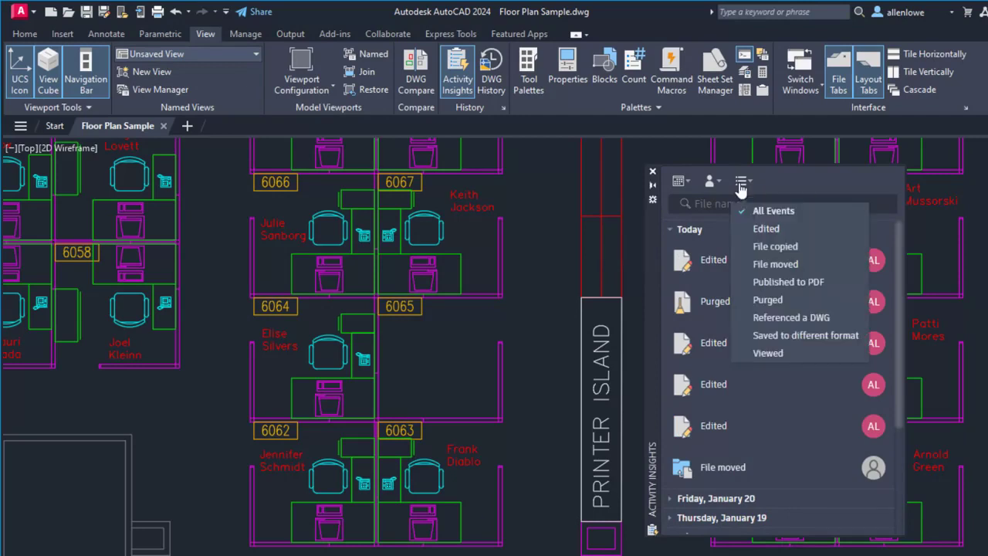
pyautogui.click(764, 280)
pyautogui.click(770, 318)
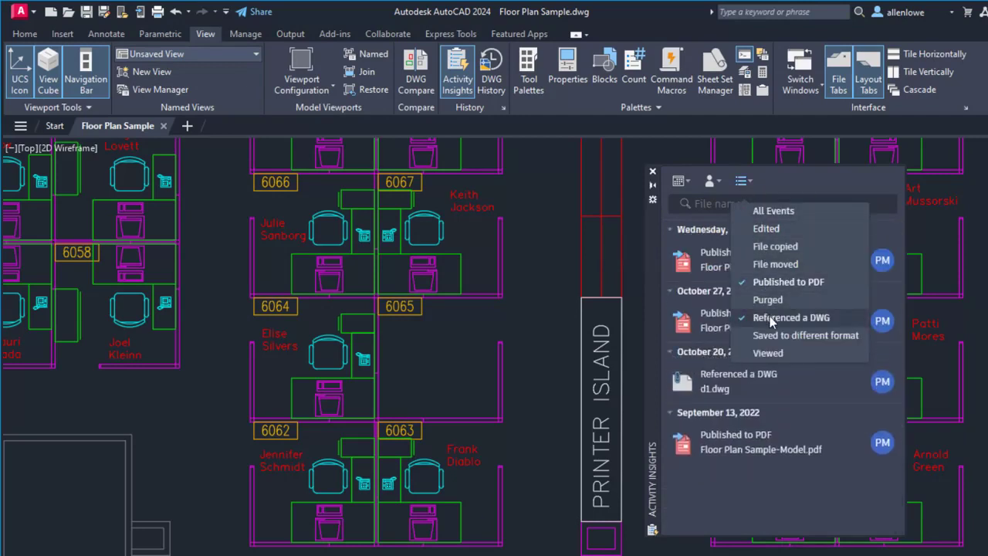
pyautogui.click(808, 182)
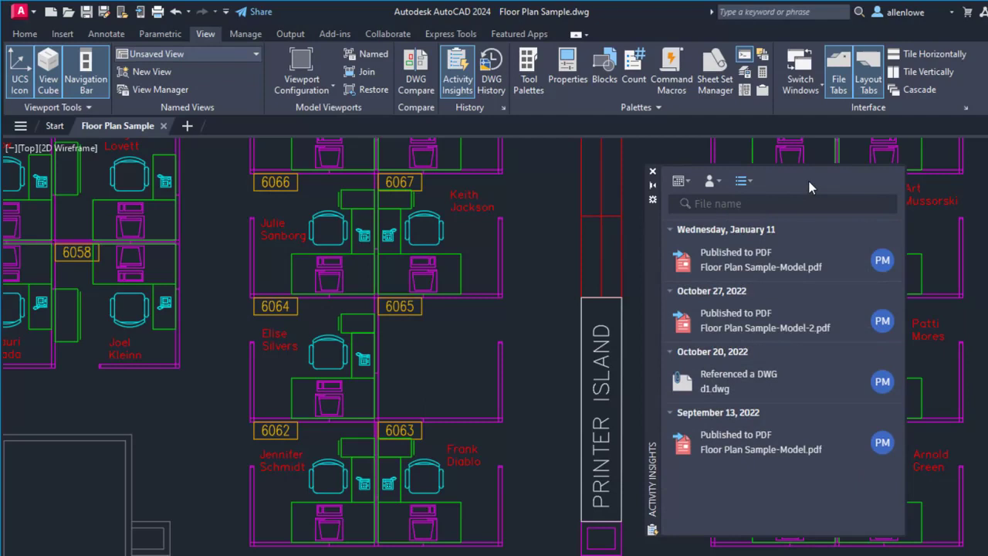
pyautogui.click(741, 182)
pyautogui.click(766, 211)
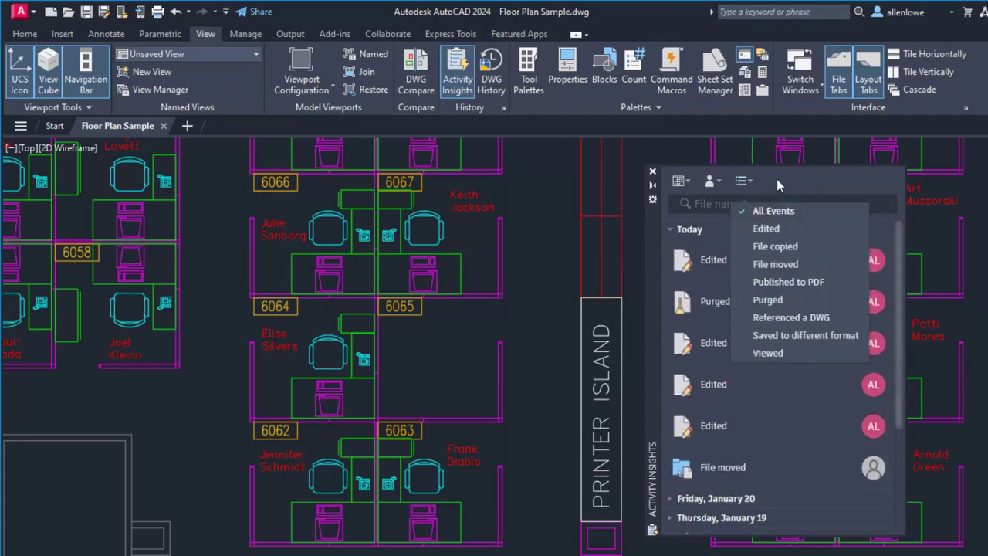
# Step: Filter the activity events to a custom date range of January 1 to 13, 2023, and reset the date filter to All
pyautogui.click(777, 178)
pyautogui.click(681, 182)
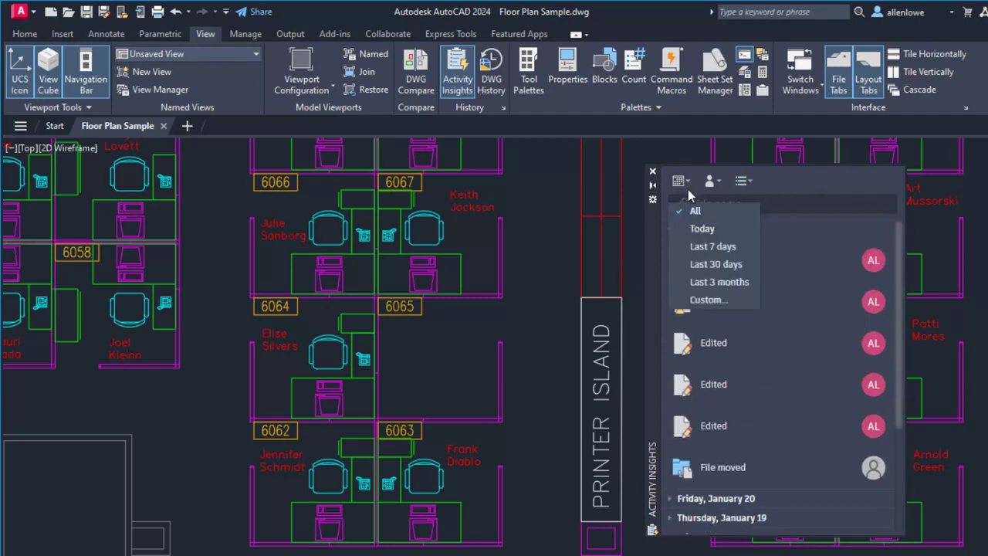
pyautogui.click(694, 300)
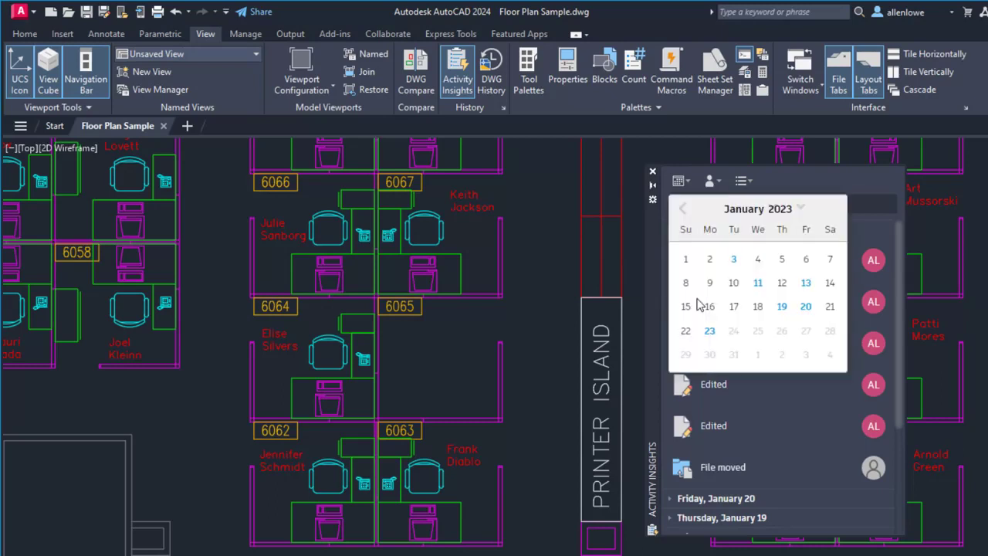
pyautogui.click(685, 259)
pyautogui.click(813, 290)
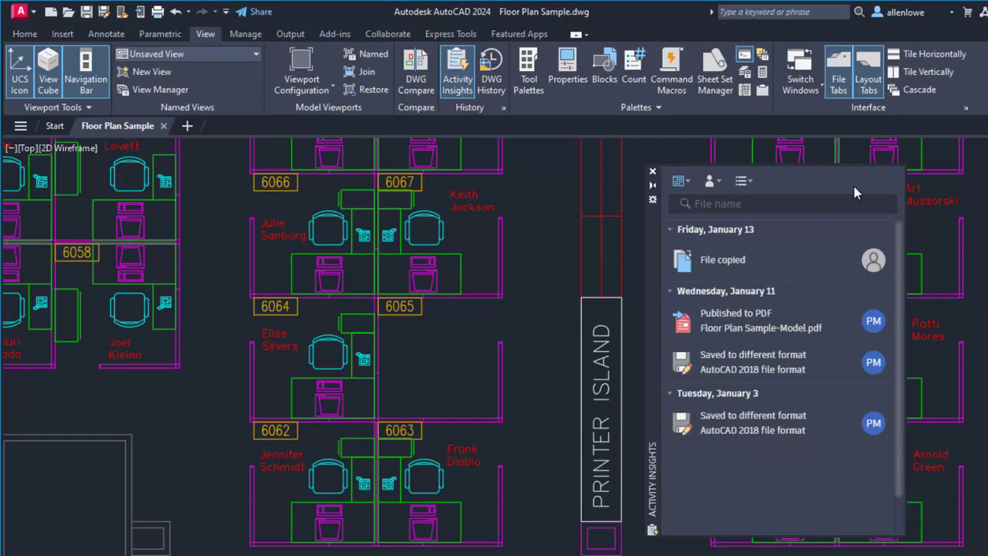
pyautogui.click(681, 180)
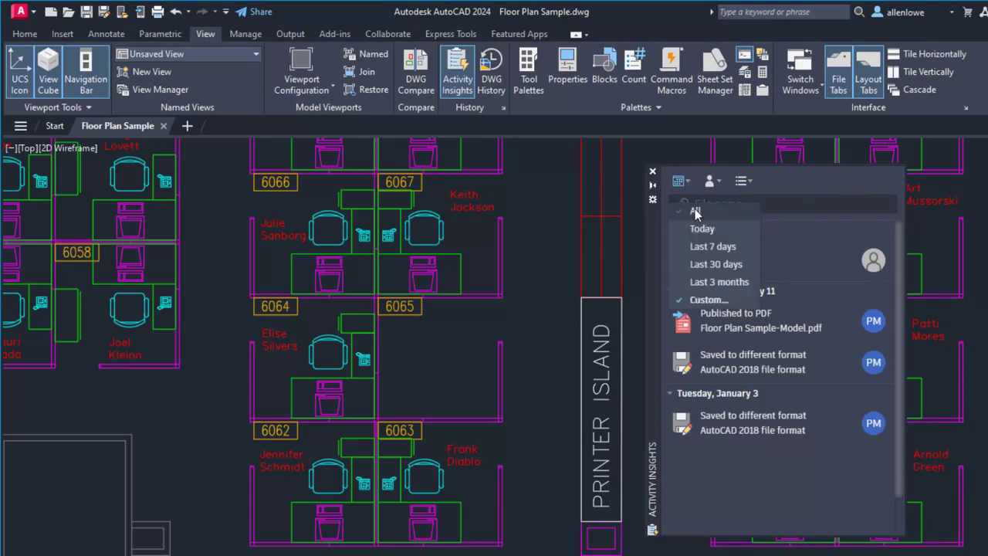
pyautogui.click(694, 209)
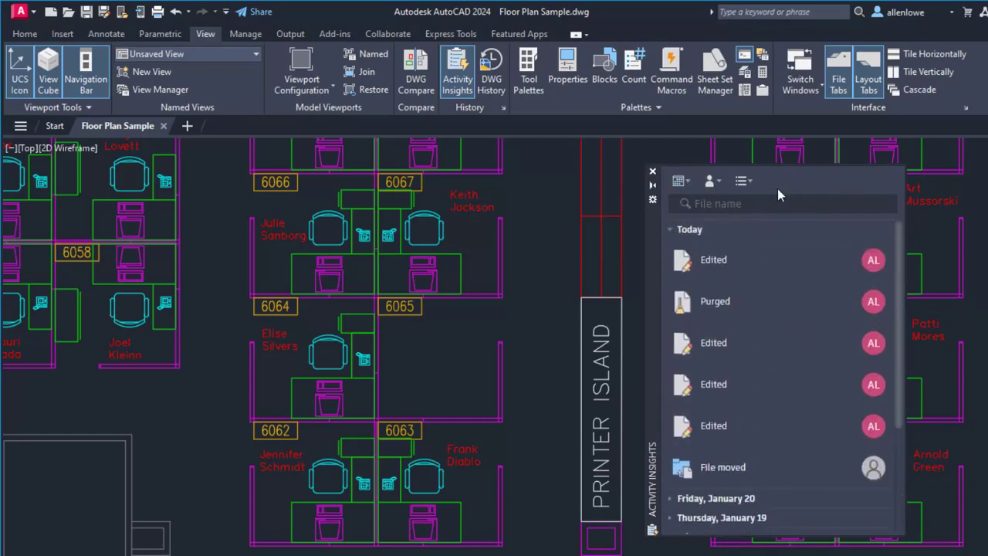
# Step: Switch to File Explorer and duplicate Floor Plan Sample.dwg in the Activity Insights folder, naming the copy Floor Plan New.dwg
pyautogui.hotkey('alt', 'Tab')
pyautogui.hotkey('ctrl', 'c')
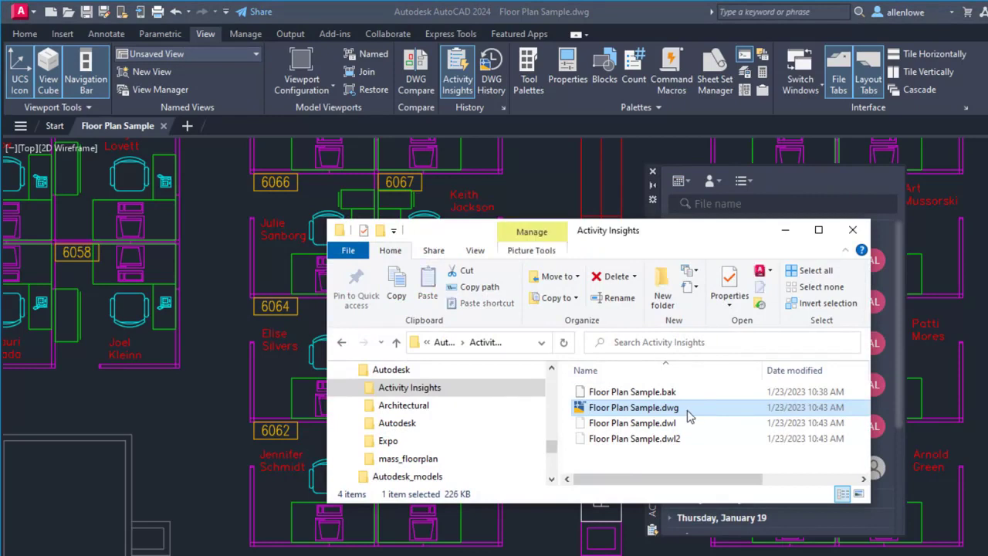
pyautogui.hotkey('ctrl', 'v')
pyautogui.click(684, 395)
pyautogui.click(690, 392)
pyautogui.press('BackSpace')
pyautogui.press('BackSpace')
pyautogui.press('BackSpace')
pyautogui.press('BackSpace')
pyautogui.press('BackSpace')
pyautogui.press('BackSpace')
pyautogui.press('BackSpace')
pyautogui.press('BackSpace')
pyautogui.press('BackSpace')
pyautogui.press('BackSpace')
pyautogui.press('BackSpace')
pyautogui.press('BackSpace')
pyautogui.press('BackSpace')
pyautogui.press('BackSpace')
pyautogui.write('New')
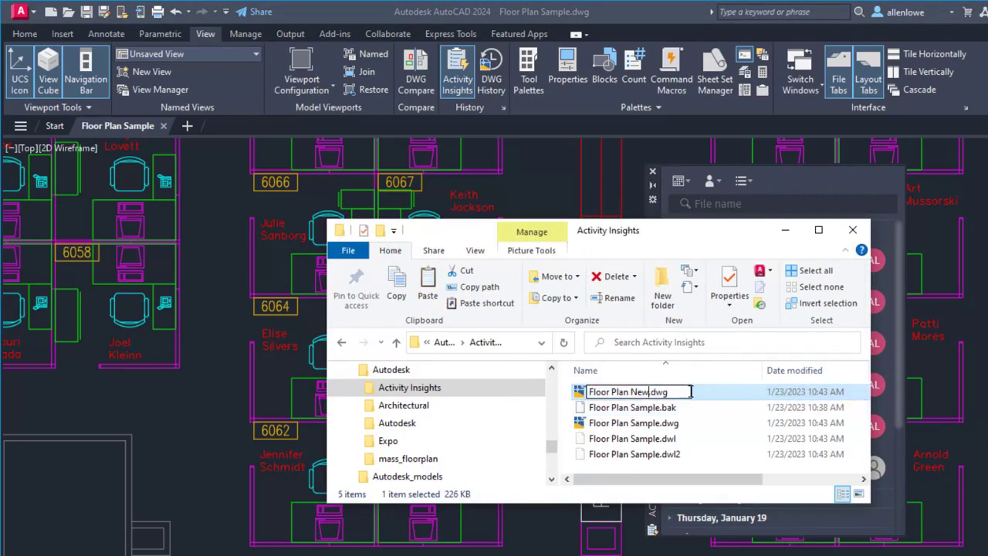
pyautogui.click(713, 417)
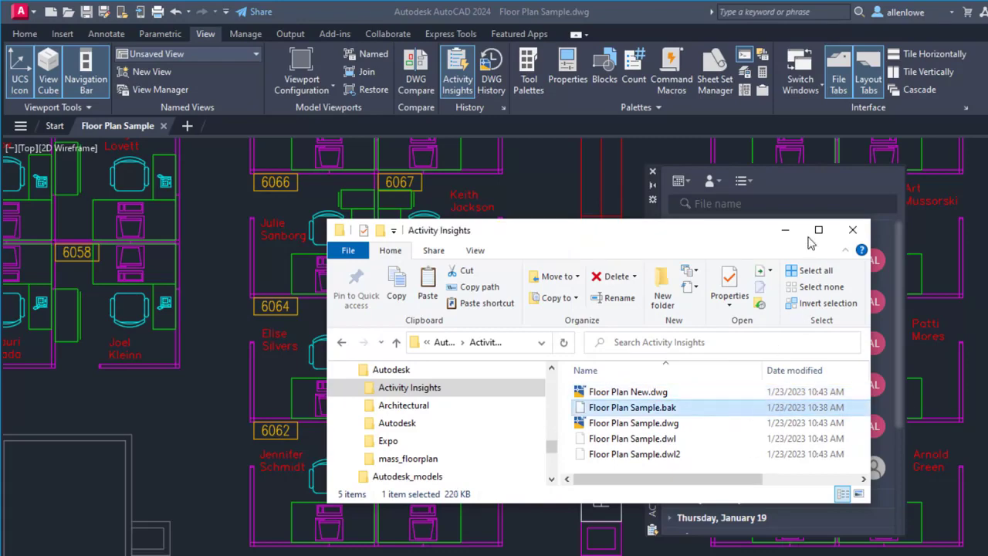
pyautogui.click(785, 229)
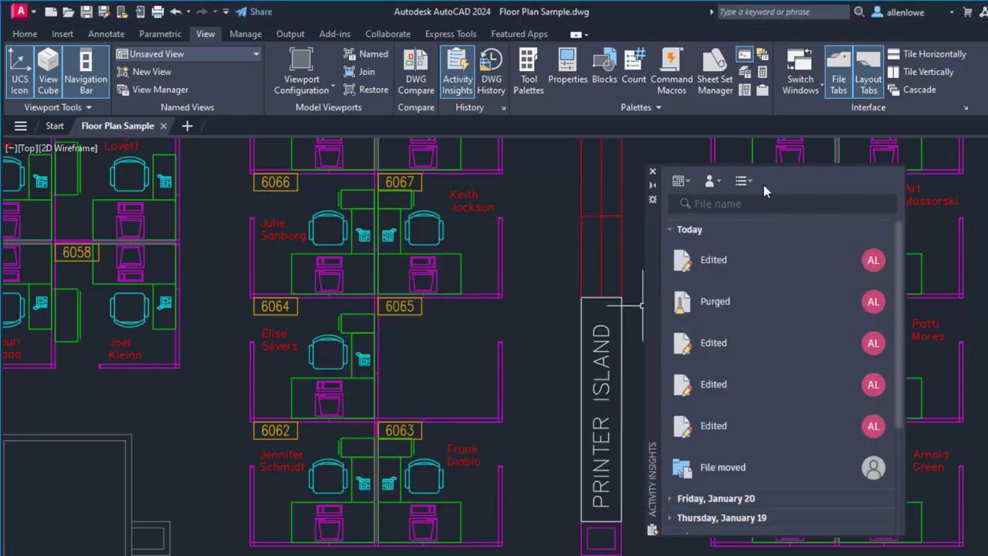
# Step: Open Floor Plan New.dwg from the Activity Insights folder in AutoCAD
pyautogui.click(69, 12)
pyautogui.click(492, 256)
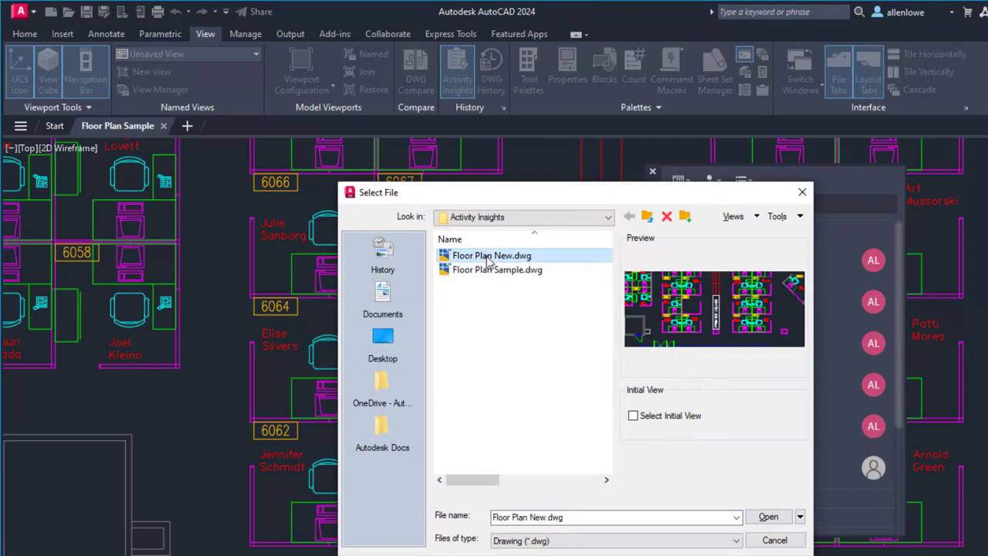
pyautogui.click(768, 517)
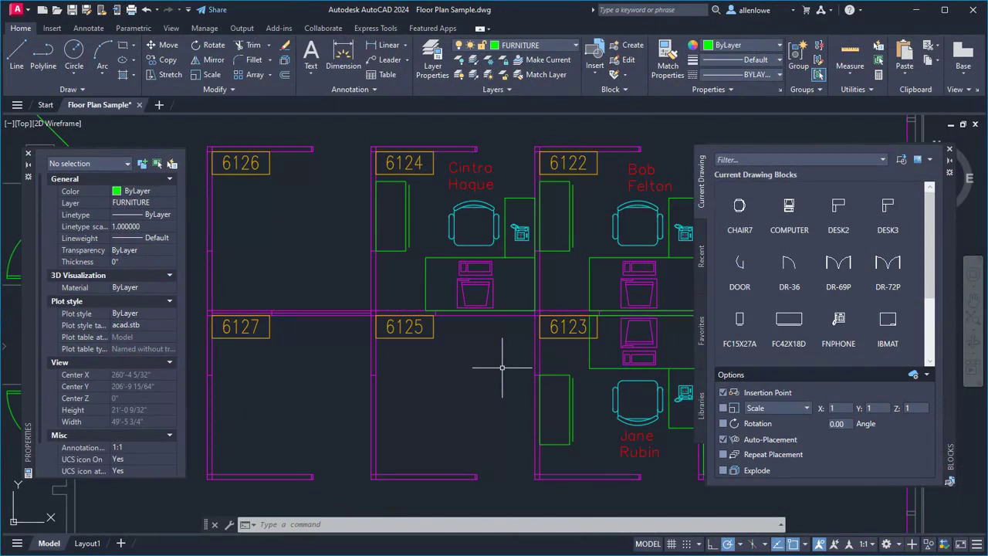
# Step: Insert the DESK2 block in cubicle 6125, cycling through the suggested placements and accepting the one against the wall shared with 6123
pyautogui.moveTo(846, 223)
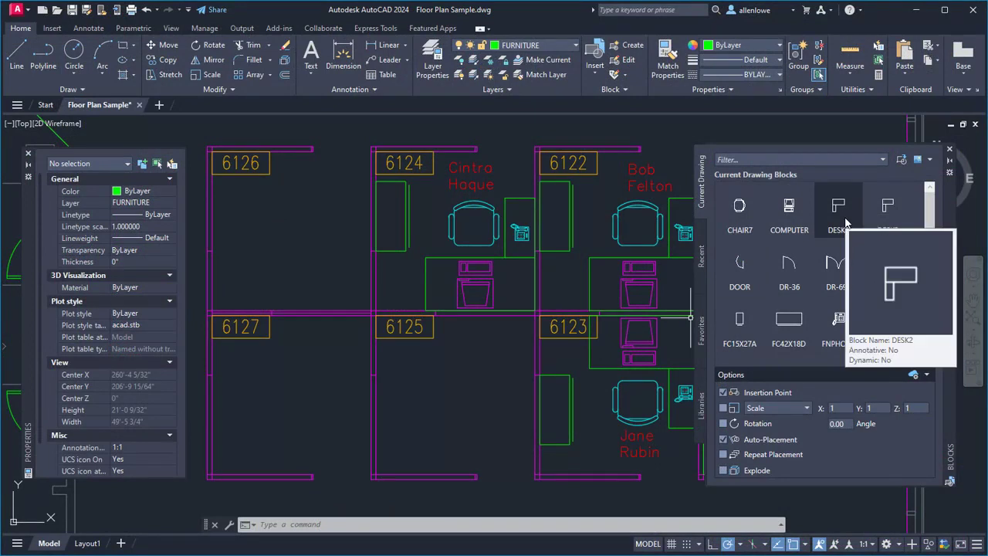
pyautogui.click(843, 222)
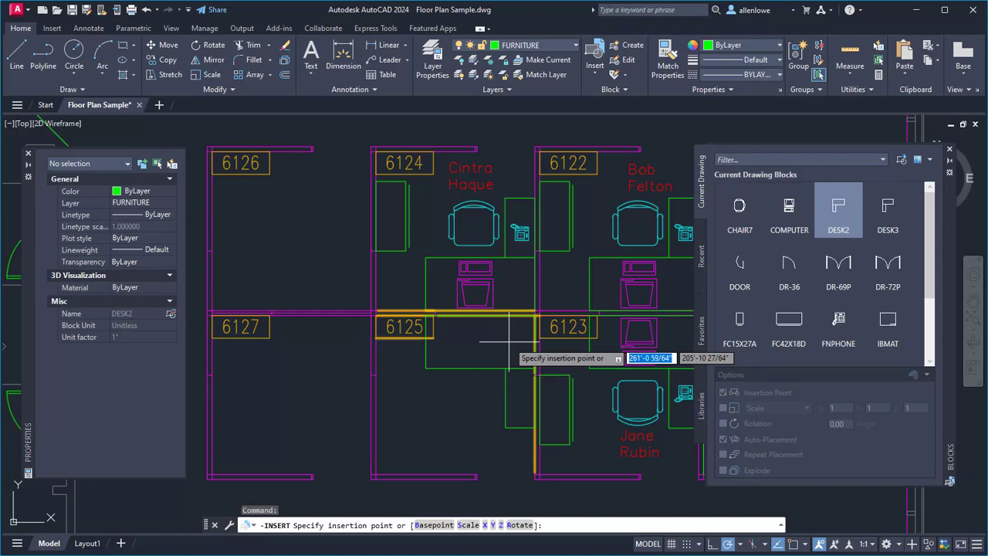
pyautogui.hotkey('shift', 'w')
pyautogui.hotkey('shift', '[')
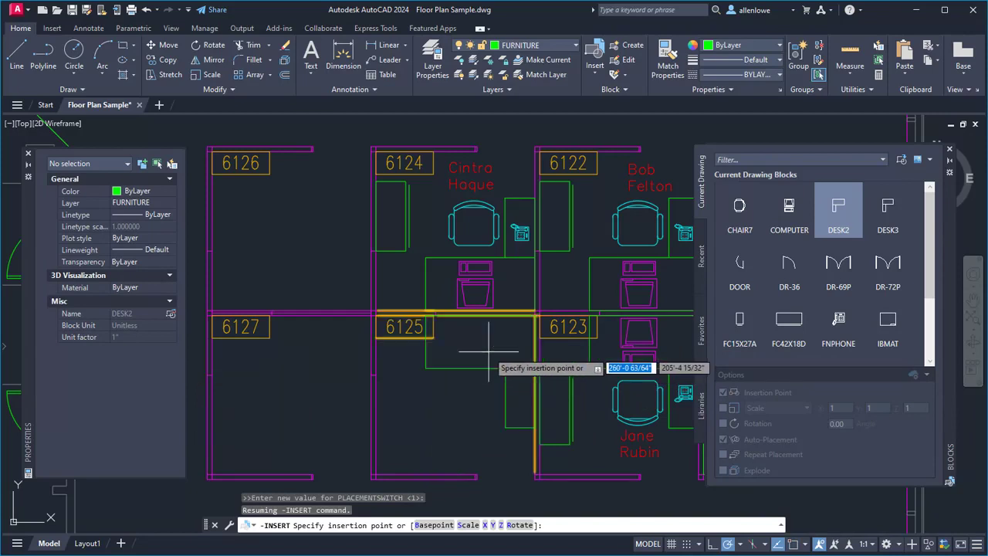
pyautogui.press('ctrl')
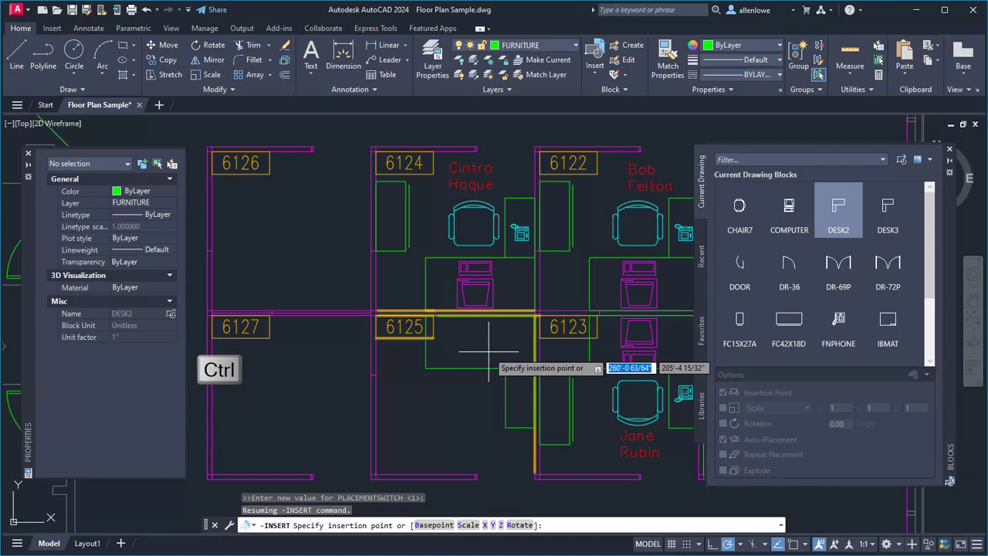
pyautogui.press('ctrl')
pyautogui.press('ctrl')
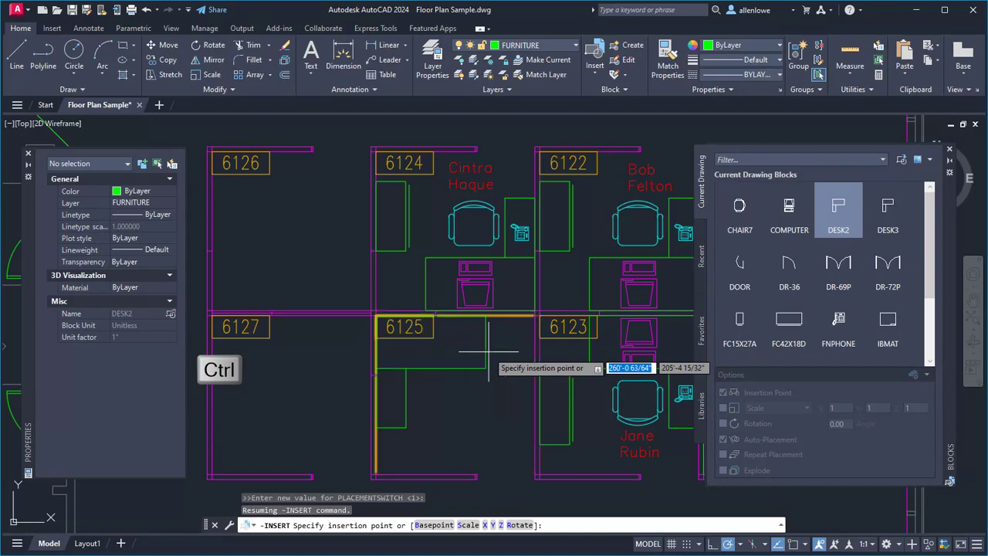
pyautogui.press('ctrl')
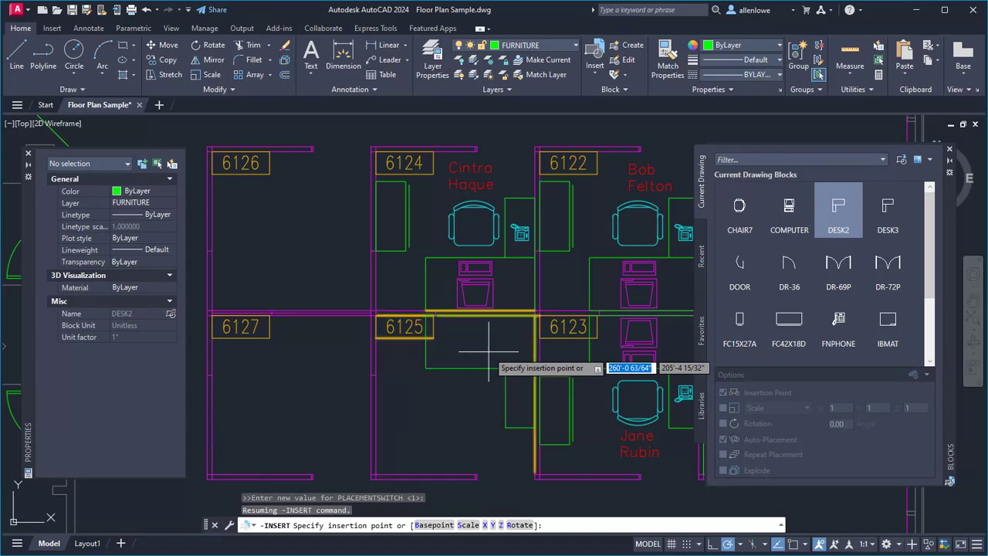
pyautogui.click(488, 351)
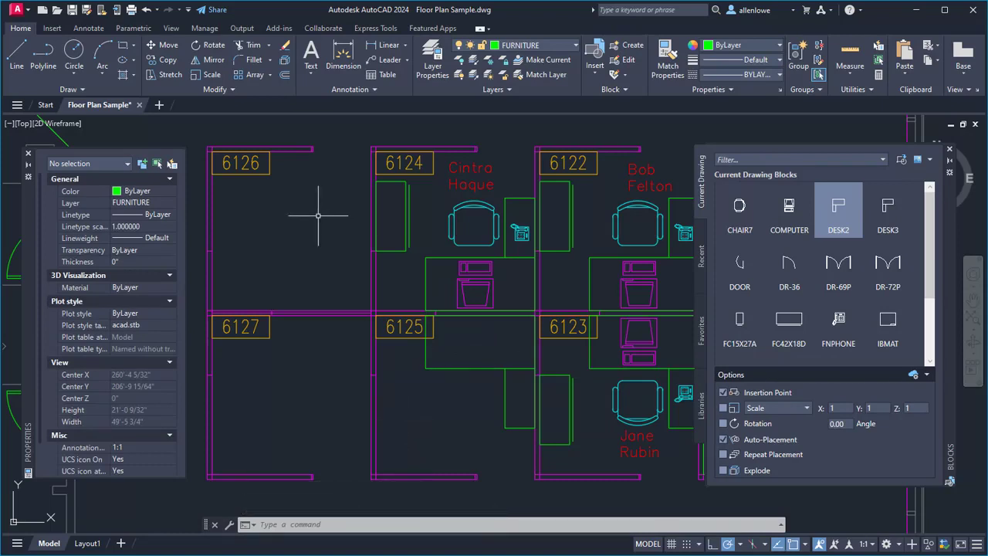
# Step: Replace the CHAIR7 blocks in cubicles 6124, 6122 and 6123 with the suggested block new-chair2
pyautogui.click(473, 217)
pyautogui.click(626, 203)
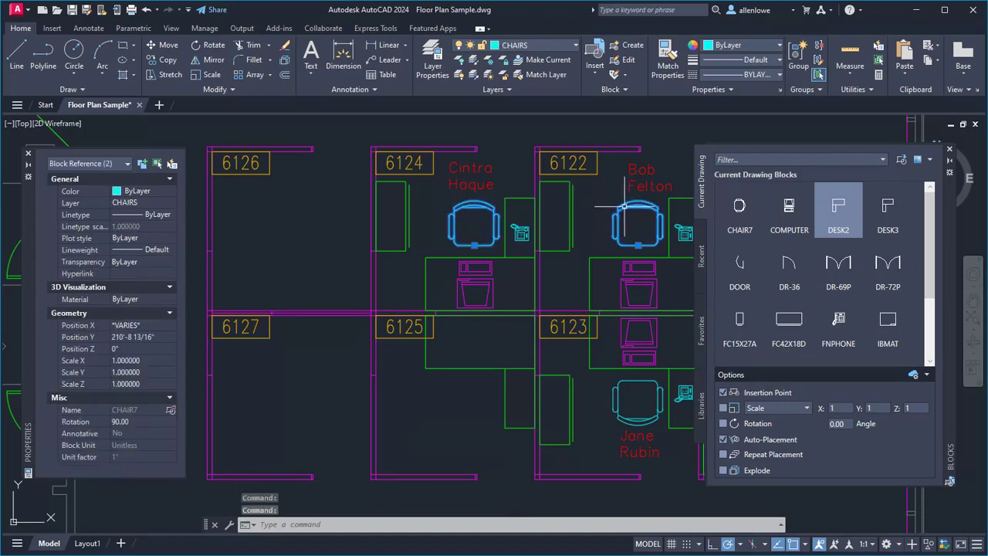
pyautogui.click(630, 379)
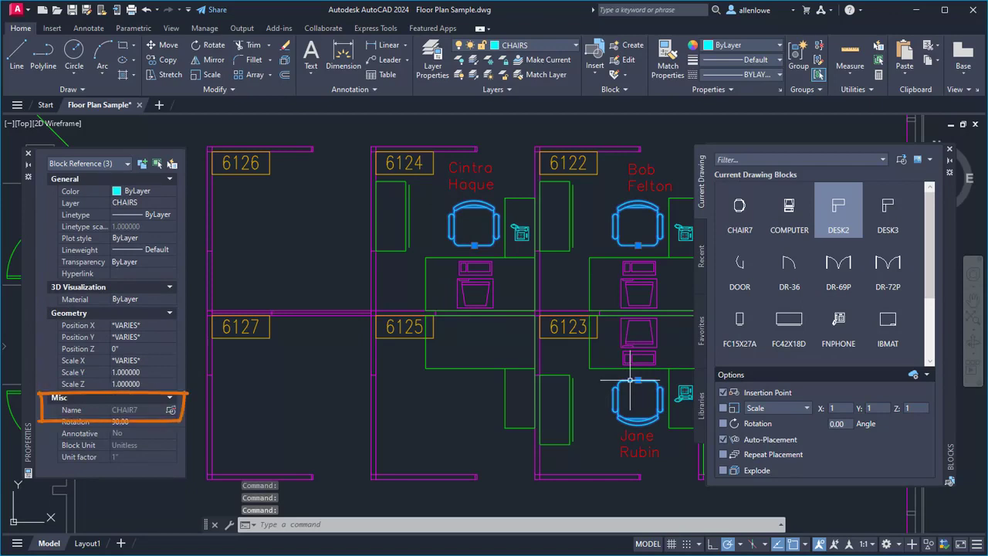
pyautogui.click(54, 29)
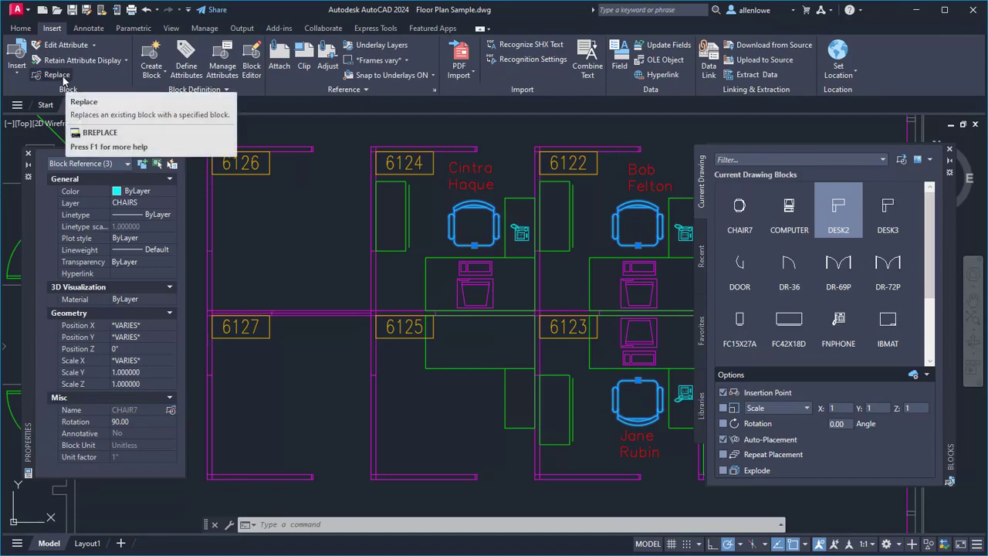
pyautogui.click(171, 410)
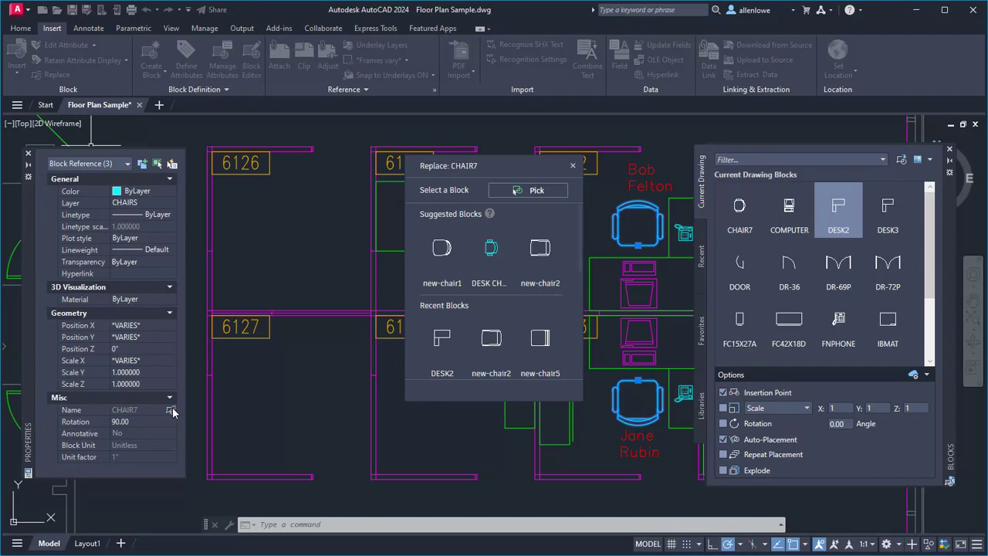
pyautogui.click(540, 248)
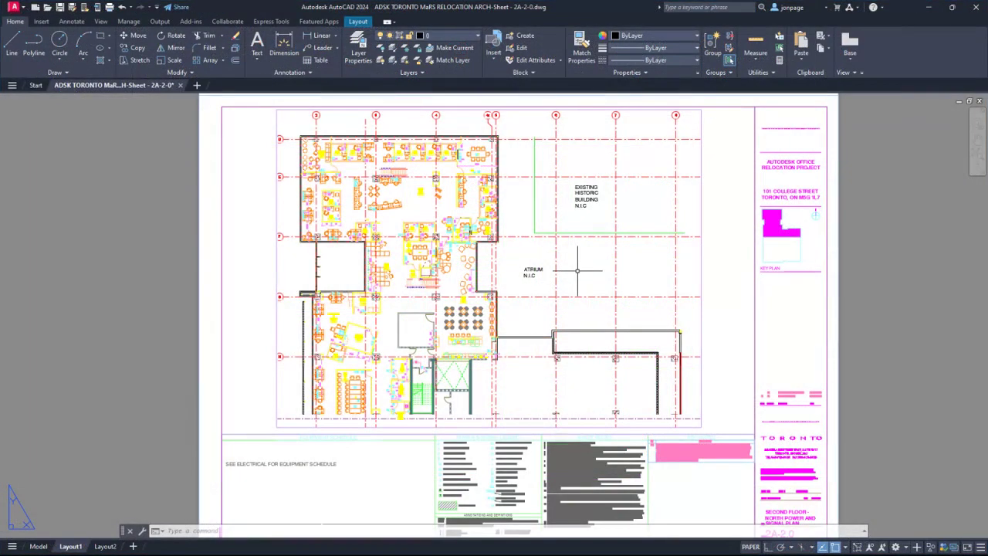
# Step: Import the PDF markup "ADSK TORONTO MaRS RELOCATION ARCH-Sheet - 2A-2-0-JLG-Layout1 - MARKUPS" with MARKUPIMPORT and accept its placement on Layout1
pyautogui.write('mar')
pyautogui.write('kupimport')
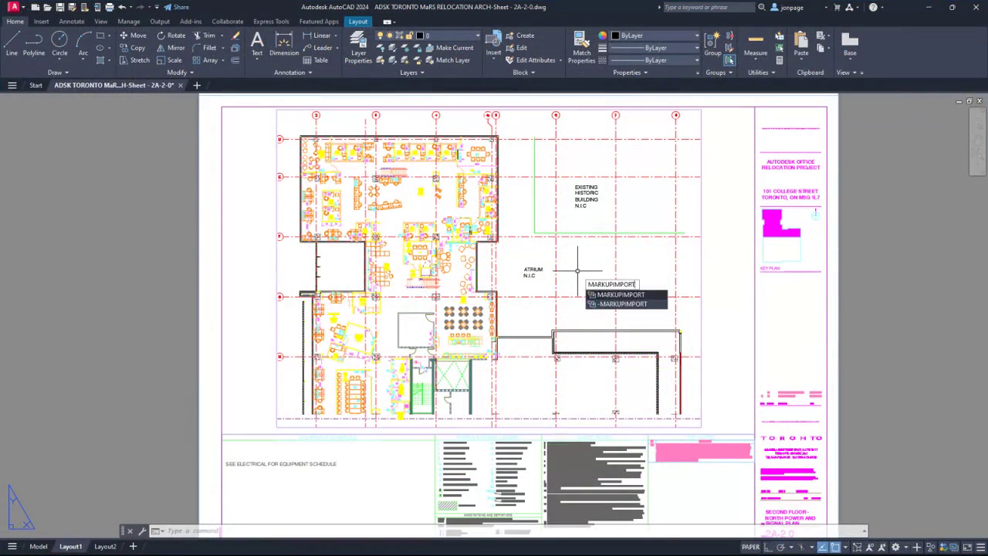
pyautogui.press('Return')
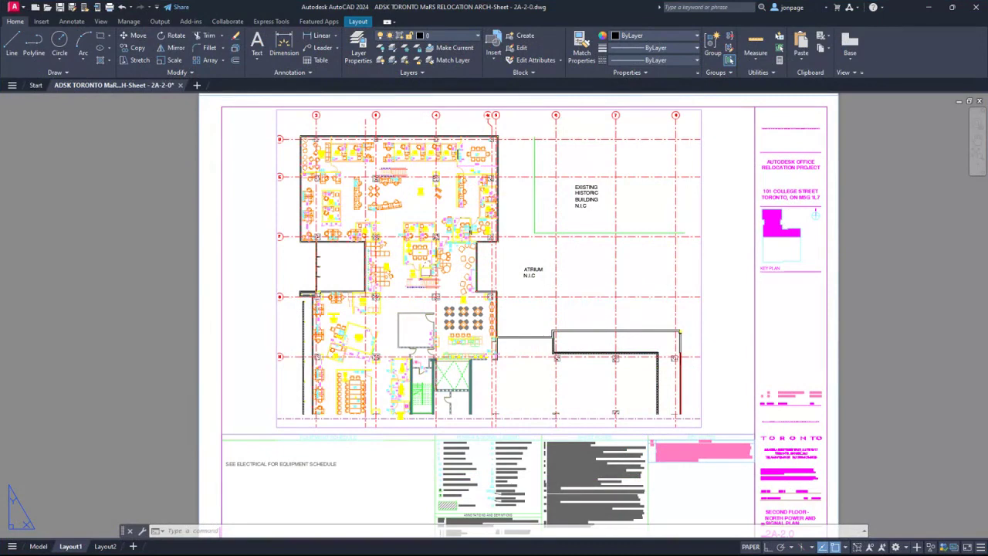
pyautogui.click(422, 209)
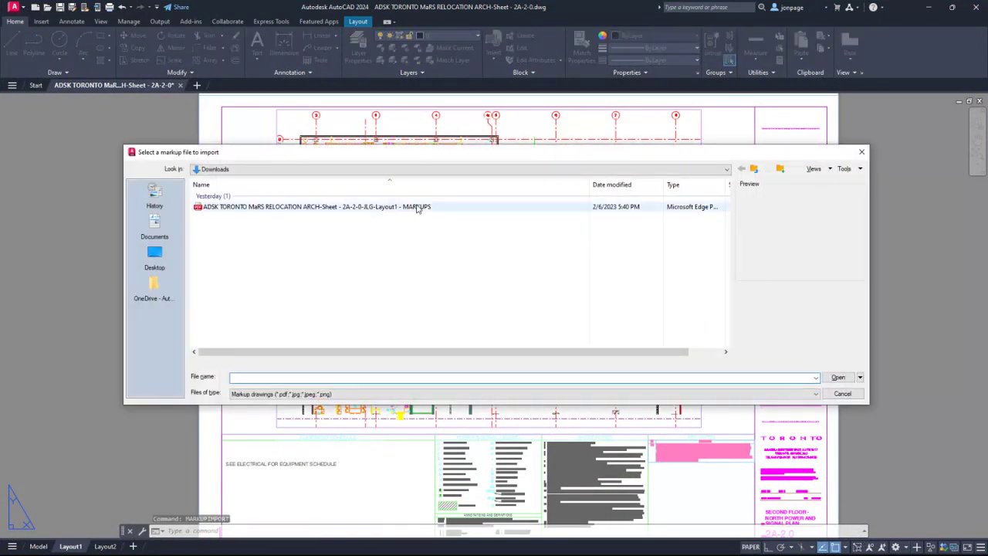
pyautogui.click(838, 377)
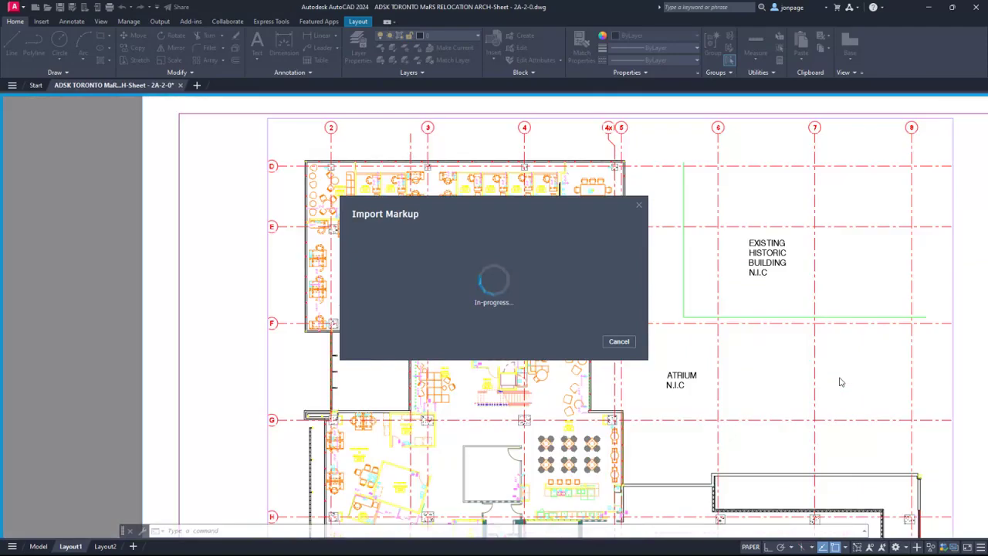
pyautogui.press('Down')
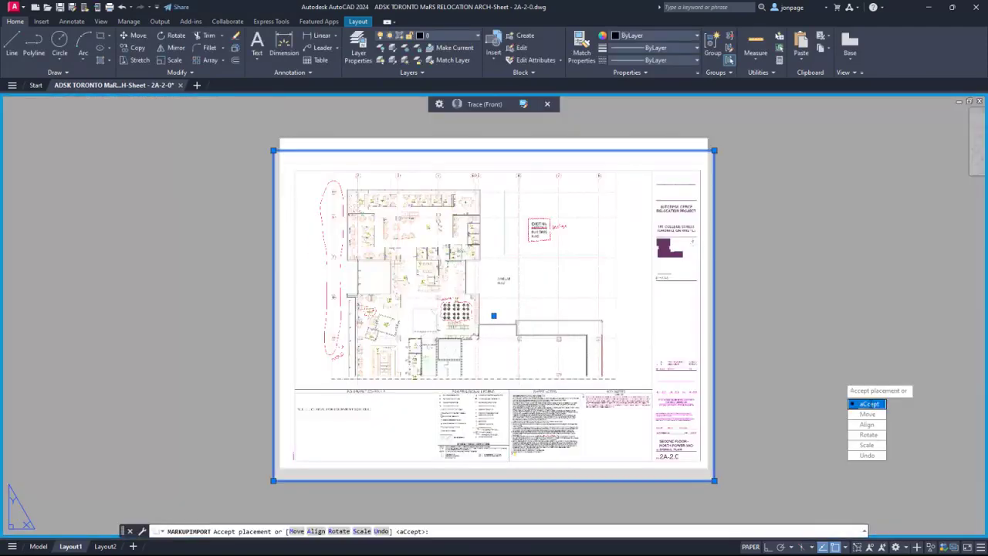
pyautogui.press('Return')
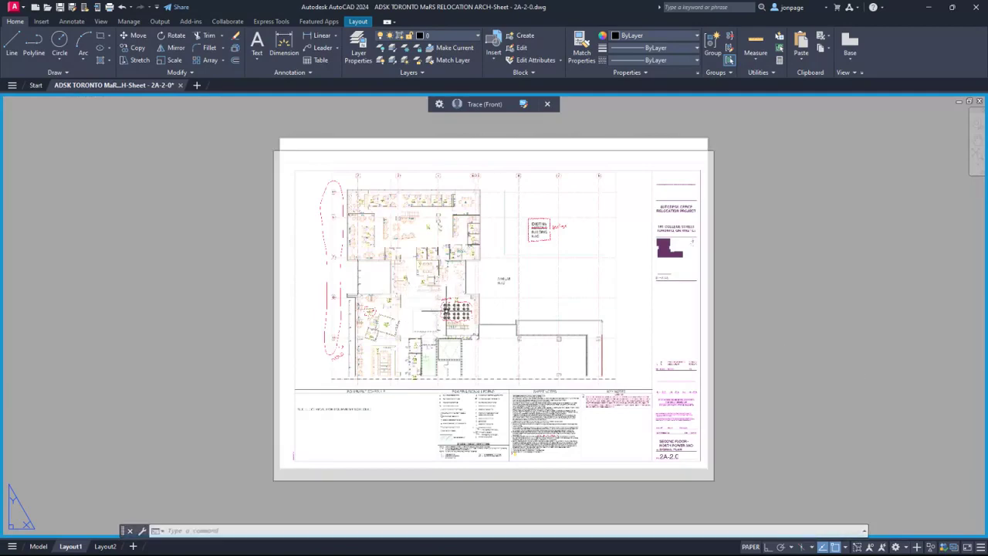
# Step: Append the Markup Assist text "BRING CONFLICTS TO ARCHITECT'S ATTENTION." to the end of existing note 13
pyautogui.scroll(6, 451, 309)
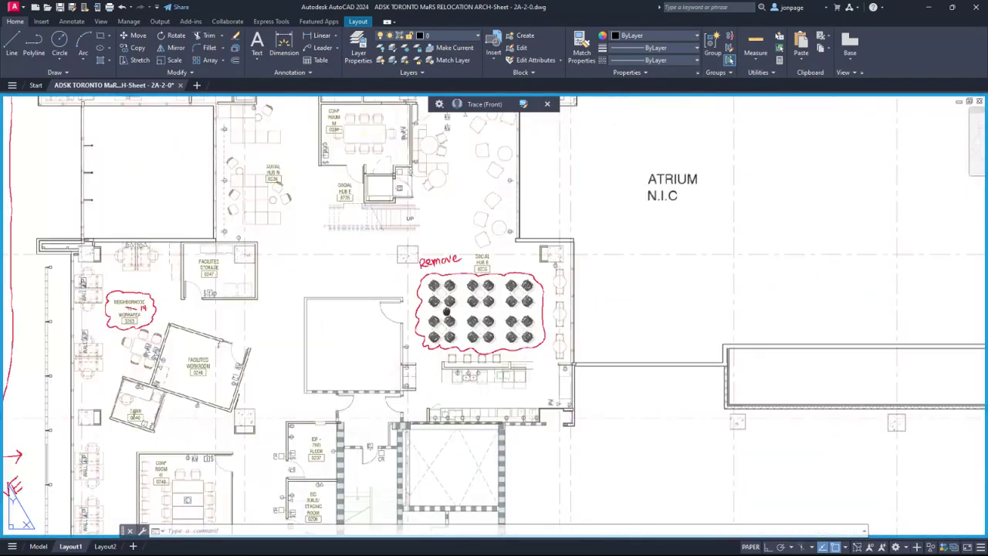
pyautogui.scroll(-4, 402, 392)
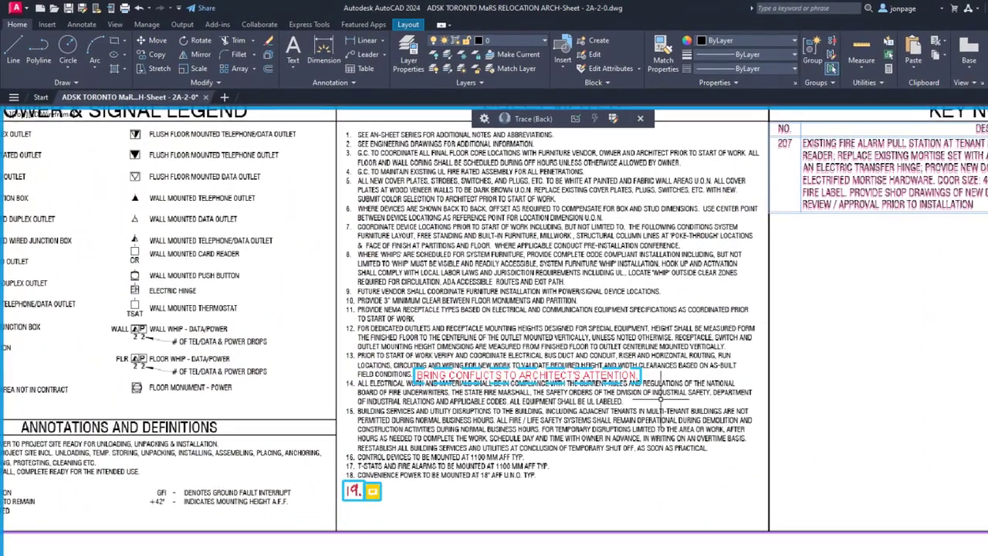
pyautogui.moveTo(647, 364)
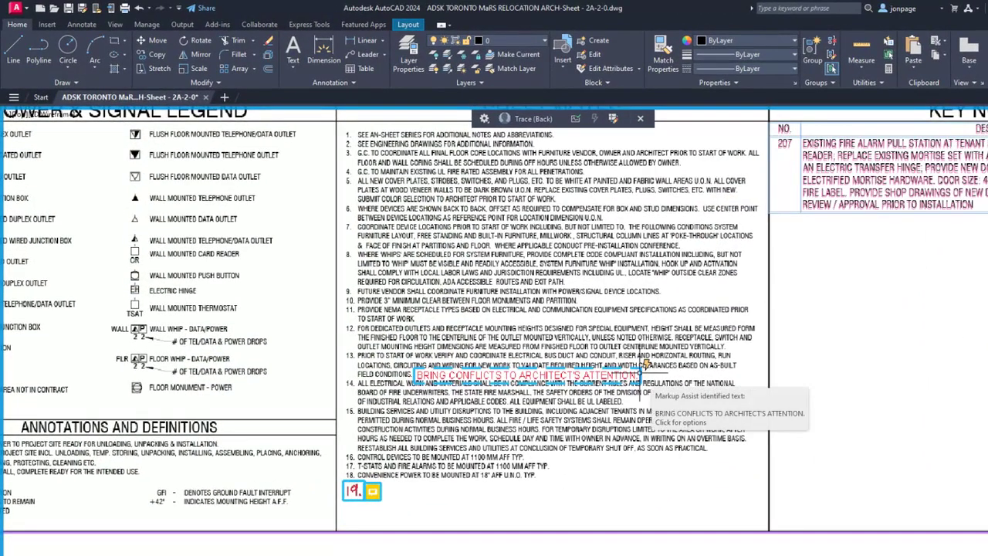
pyautogui.click(647, 365)
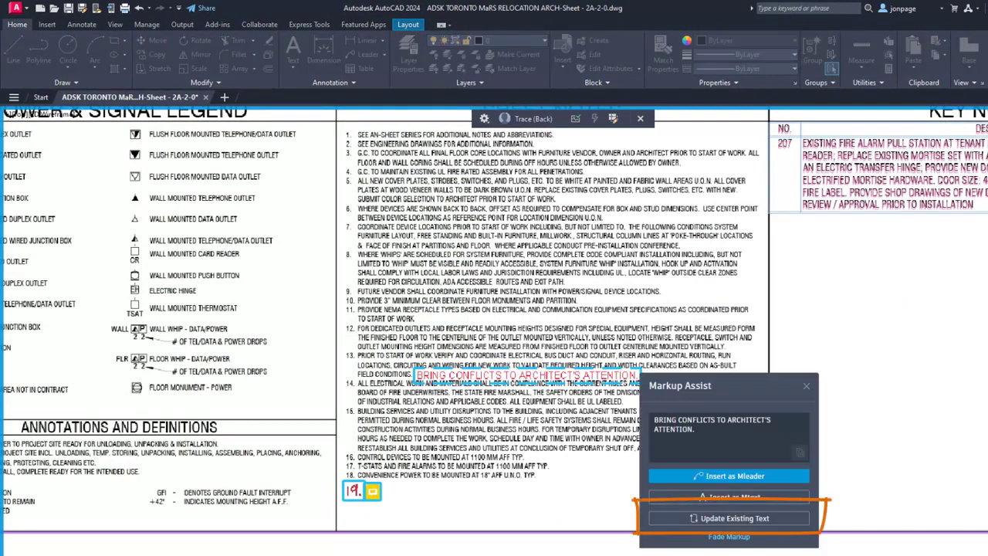
pyautogui.click(734, 519)
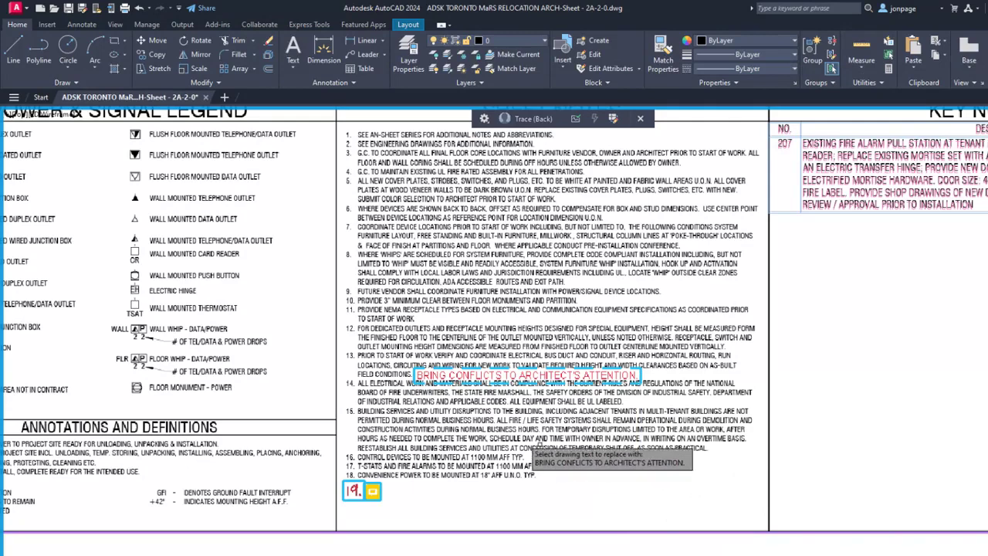
pyautogui.click(438, 401)
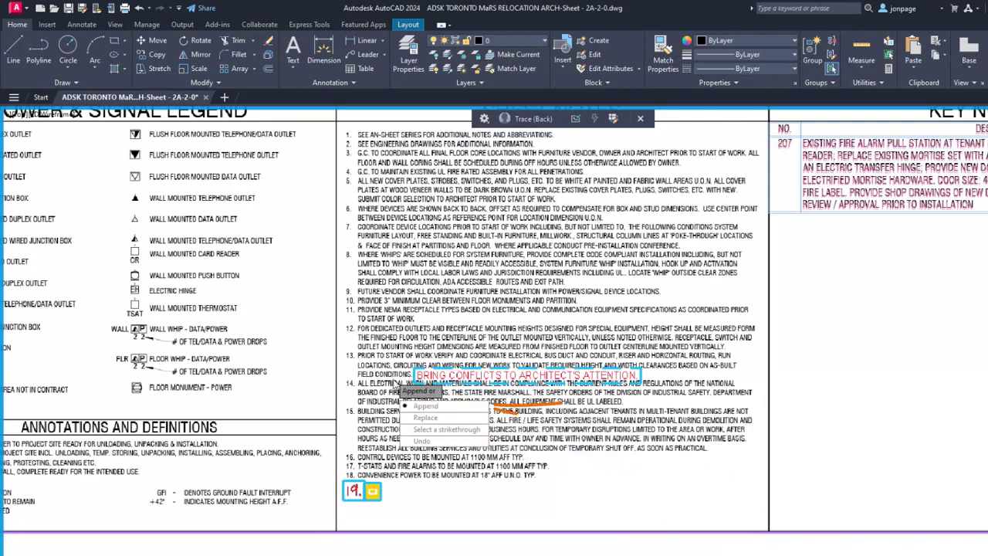
pyautogui.click(426, 406)
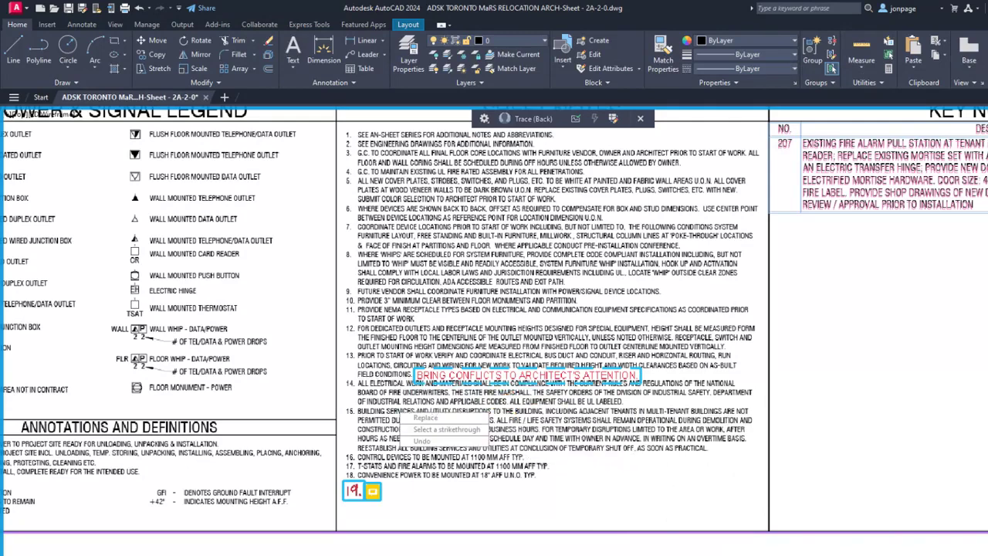
pyautogui.write('.')
pyautogui.click(615, 468)
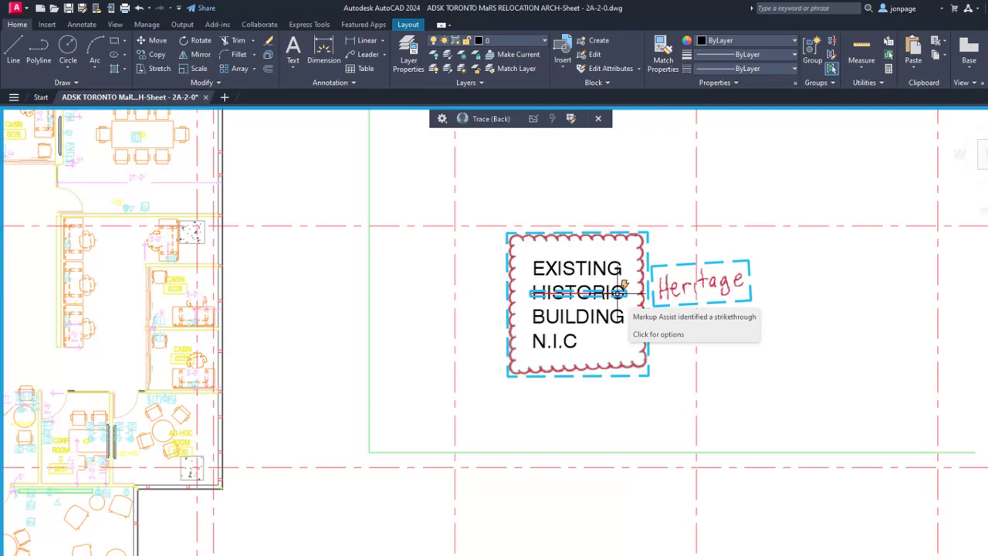
# Step: Use Markup Assist on the strikethrough over HISTORIC to replace the word in the existing building label with Heritage
pyautogui.click(617, 292)
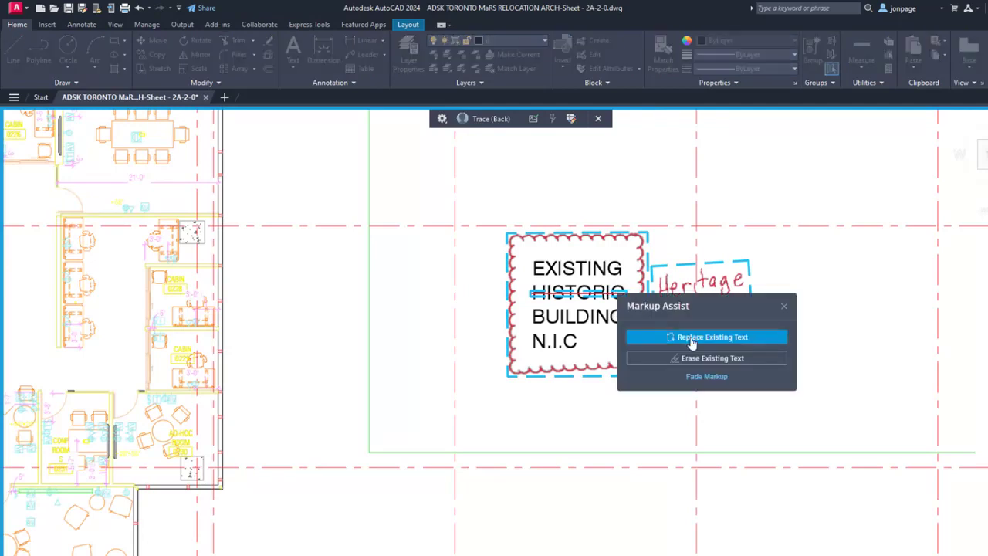
pyautogui.click(691, 337)
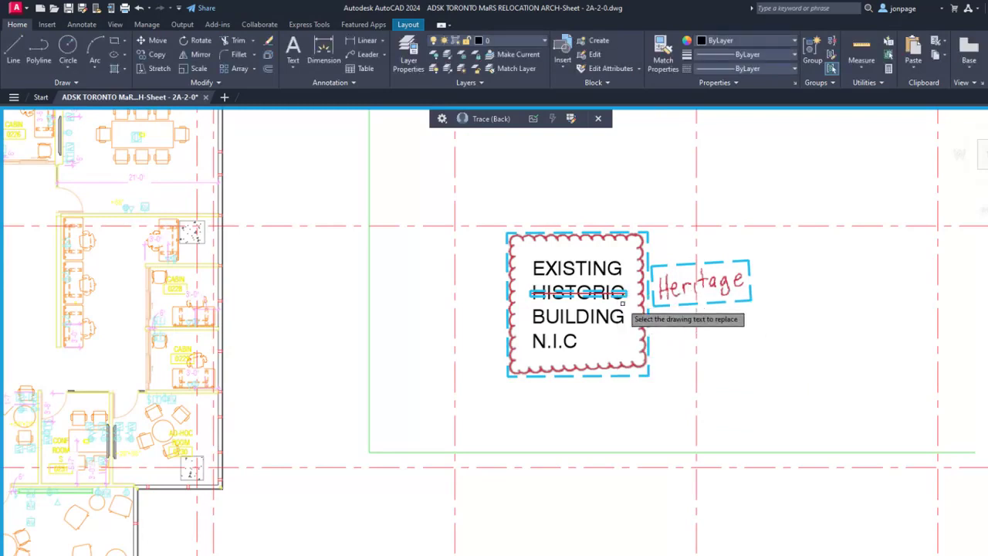
pyautogui.click(656, 292)
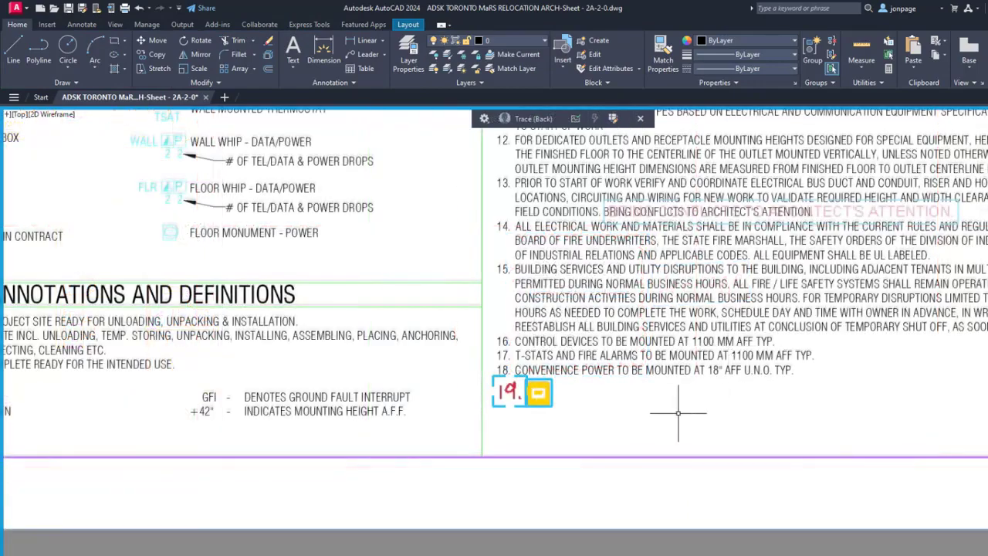
# Step: Open the comment markup beside 19. in Markup Assist and delete its introductory line and number, so the text starts at "ONSITE"
pyautogui.click(550, 394)
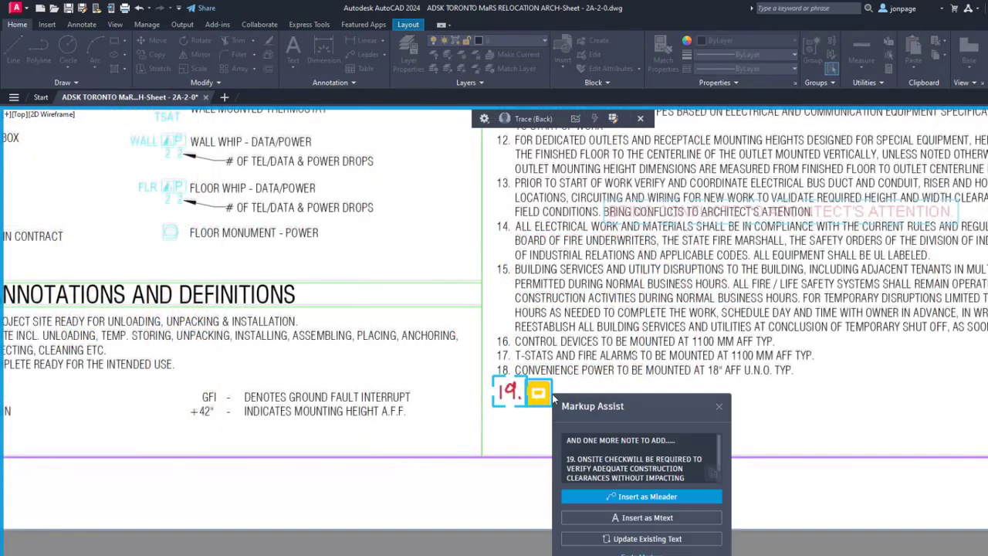
pyautogui.moveTo(579, 459); pyautogui.dragTo(560, 436)
pyautogui.press('Delete')
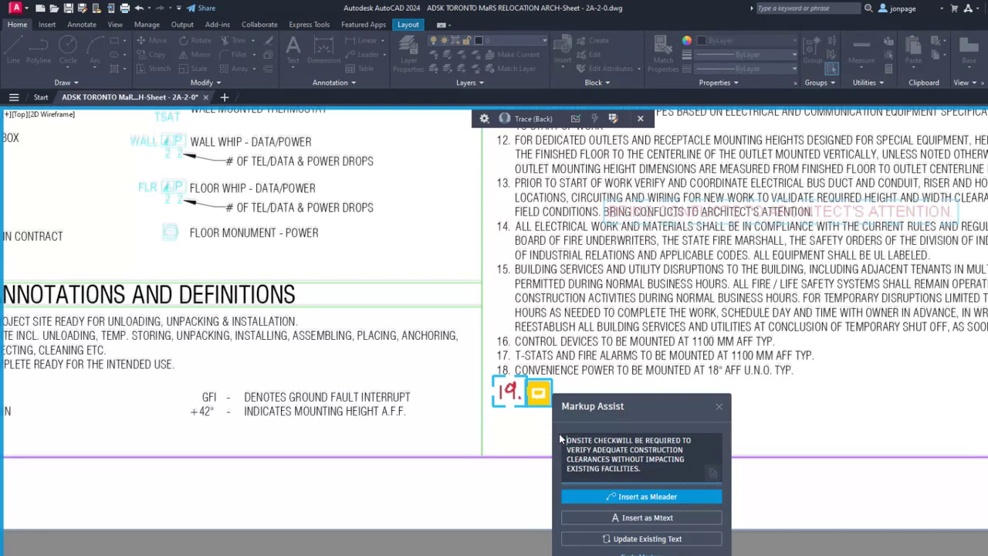
# Step: Update the existing notes by appending the comment text to note 18, and break it onto its own line at "ONSITE"
pyautogui.click(631, 539)
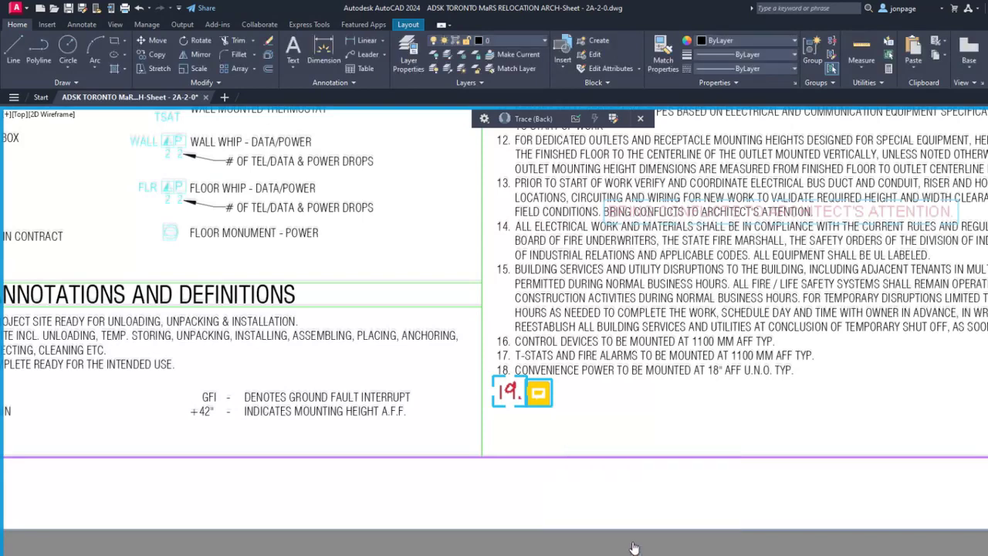
pyautogui.click(621, 374)
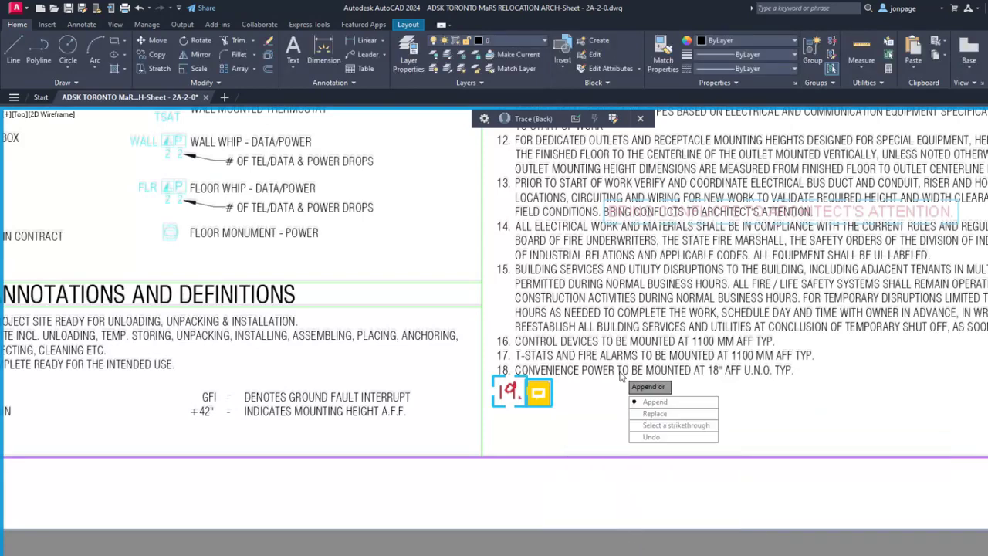
pyautogui.click(655, 401)
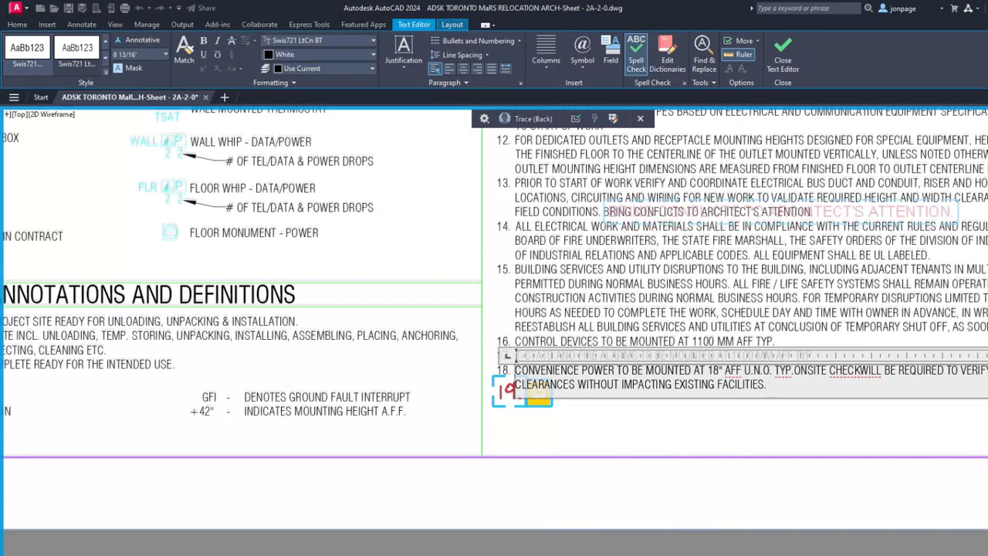
pyautogui.click(795, 370)
pyautogui.press('Return')
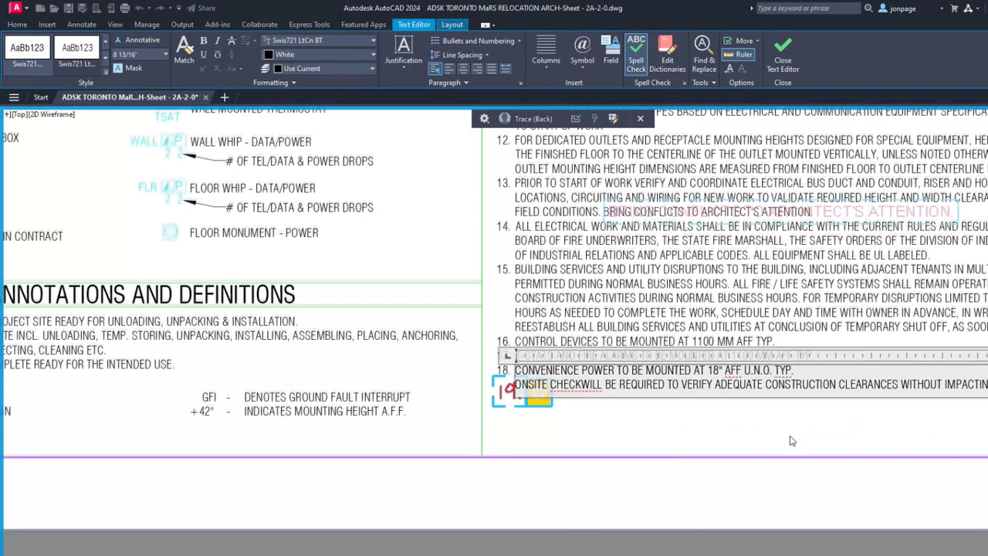
pyautogui.click(790, 440)
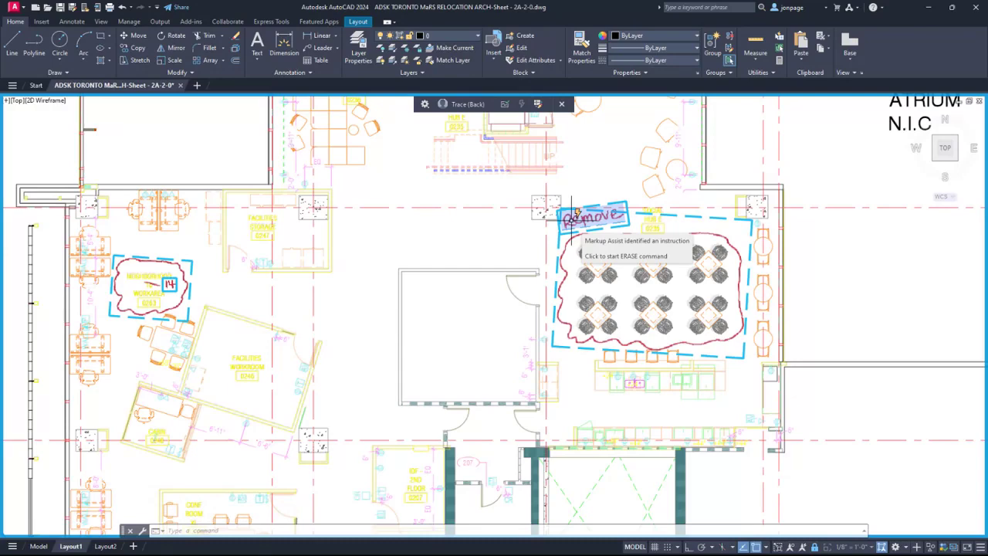
# Step: Follow the Remove markup instruction to erase all the chairs and tables inside the clouded area of the social hub
pyautogui.click(572, 213)
pyautogui.click(575, 245)
pyautogui.click(738, 348)
pyautogui.press('Return')
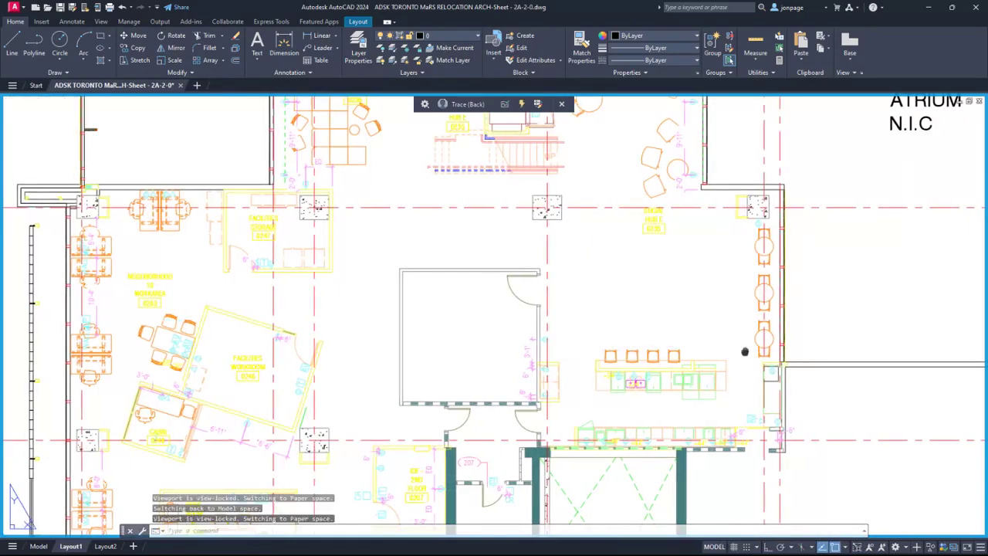
# Step: Fade the cloud markup around the cleared social hub seating area and the markups at the neighborhood work area
pyautogui.moveTo(745, 348); pyautogui.dragTo(781, 348, button='middle')
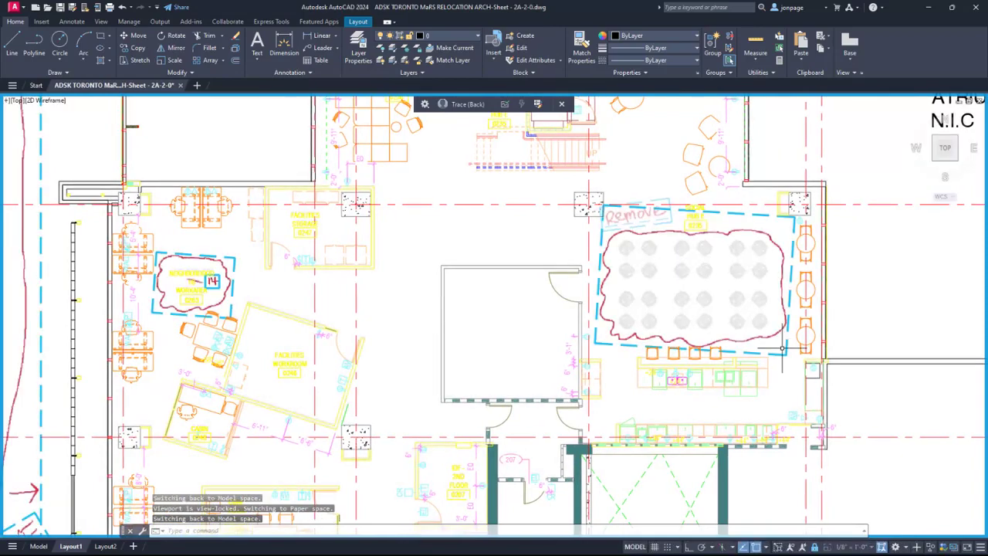
pyautogui.click(775, 352)
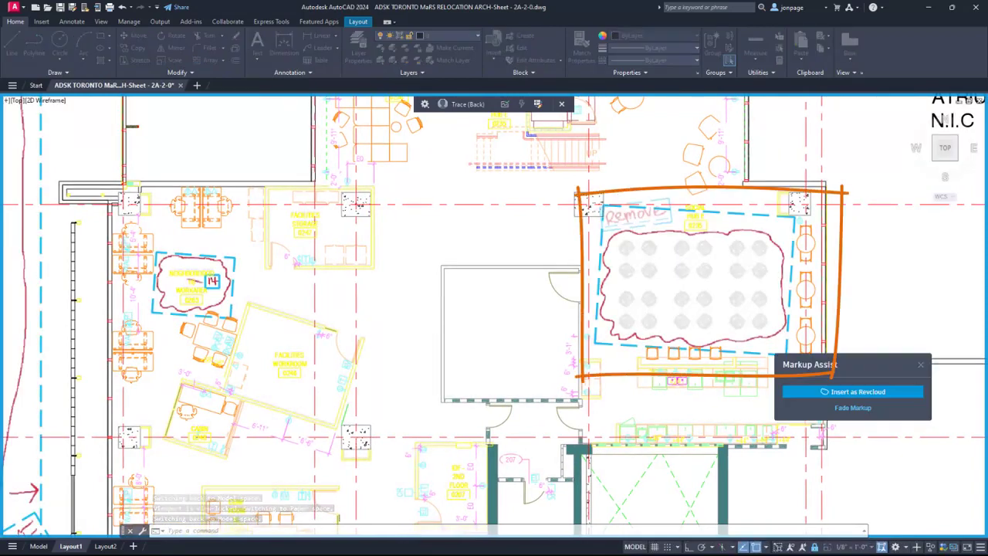
pyautogui.click(852, 408)
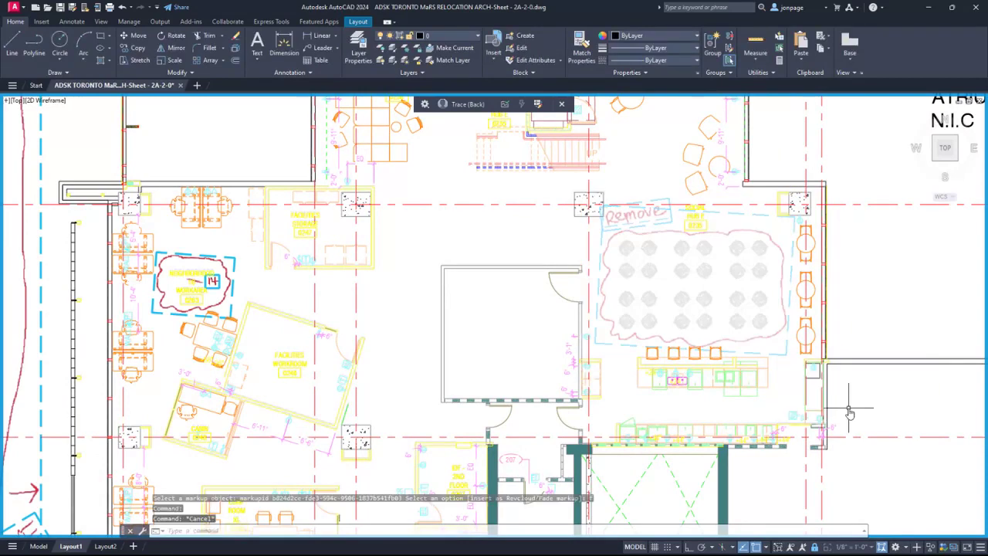
pyautogui.click(506, 104)
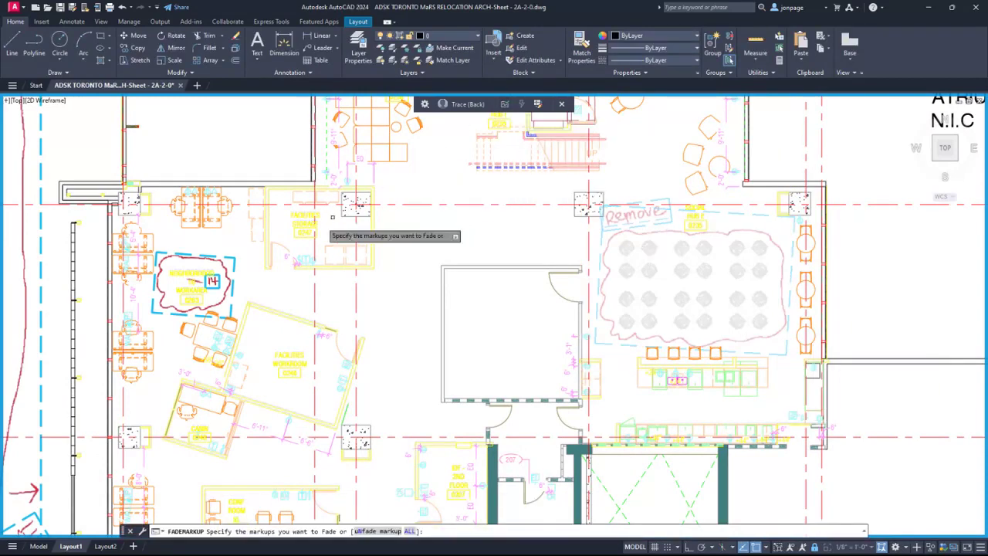
pyautogui.click(231, 255)
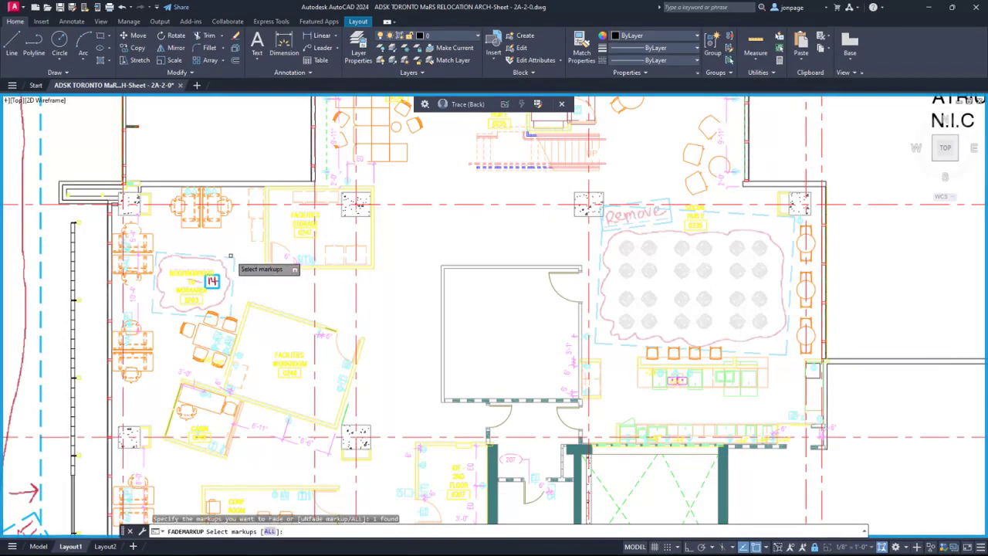
pyautogui.click(232, 275)
pyautogui.press('Return')
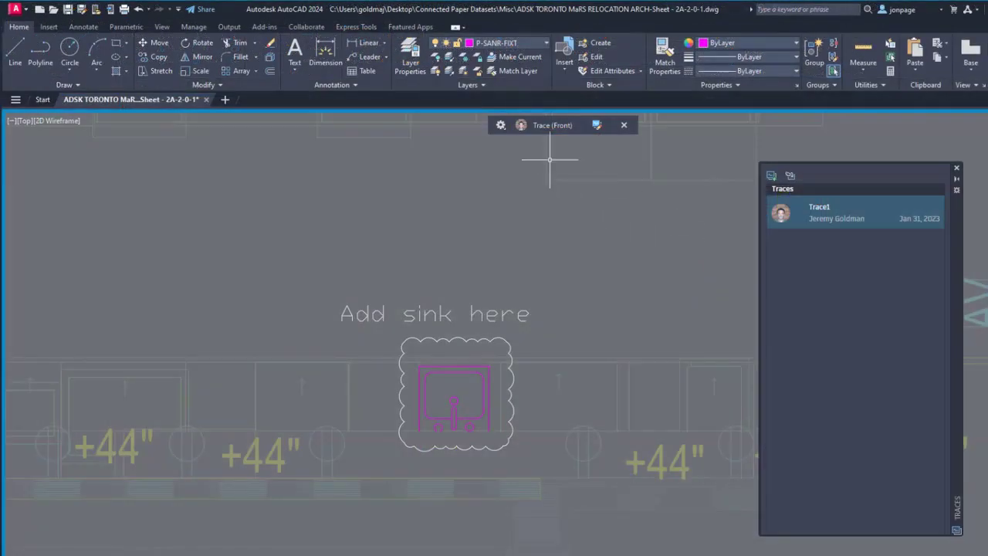
# Step: Lower both the Overlay Effect and Geometry in Trace transparency settings of the trace to about a quarter of their range
pyautogui.click(504, 129)
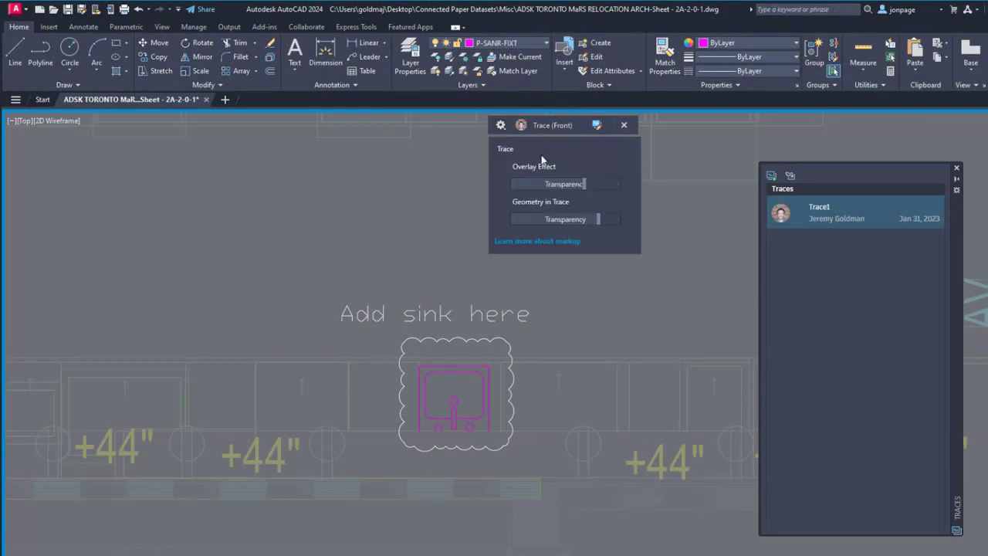
pyautogui.moveTo(588, 184)
pyautogui.mouseDown()
pyautogui.moveTo(506, 184)
pyautogui.moveTo(540, 184)
pyautogui.mouseUp()
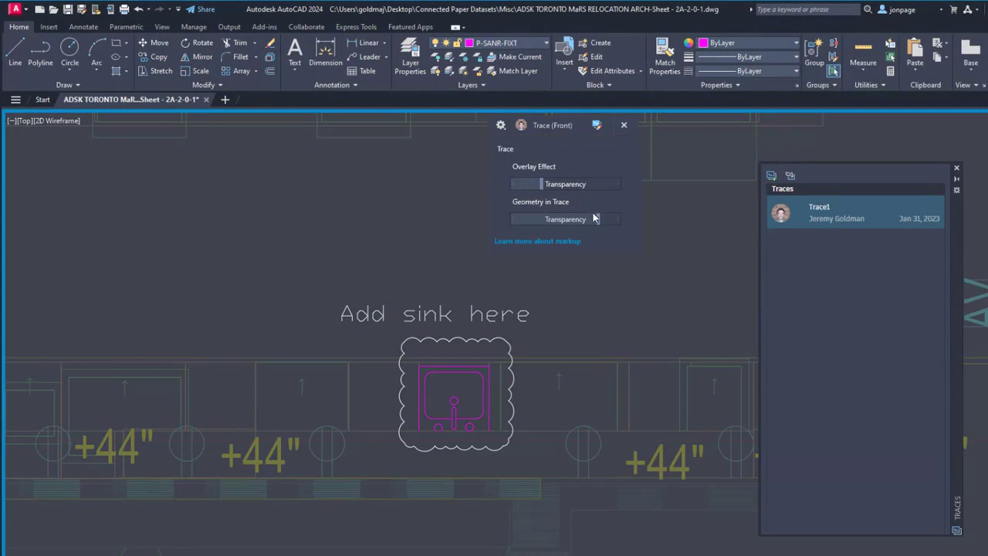
pyautogui.moveTo(598, 218)
pyautogui.mouseDown()
pyautogui.moveTo(502, 219)
pyautogui.moveTo(542, 219)
pyautogui.mouseUp()
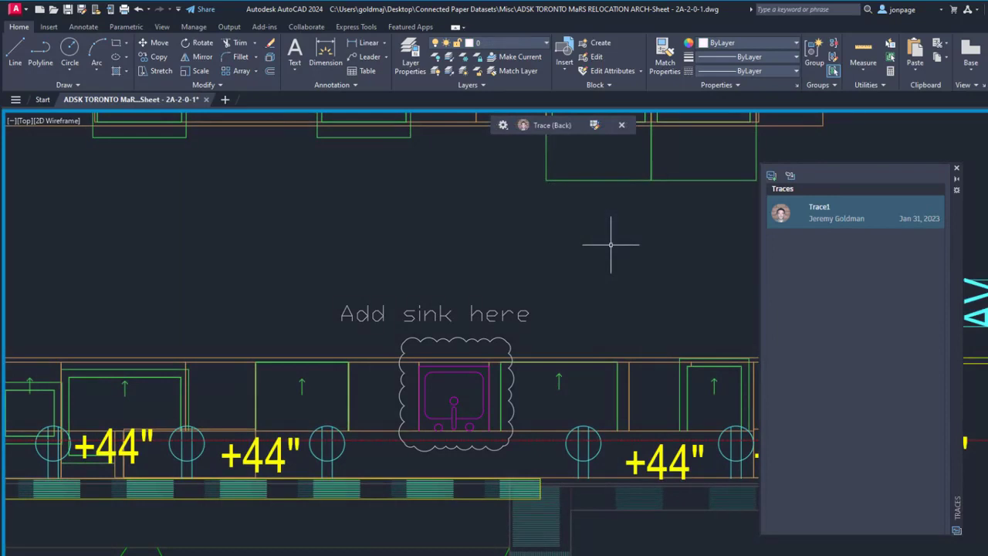
# Step: Copy the sink from Trace1 into the drawing with COPYFROMTRACE and close the trace
pyautogui.write('copyf')
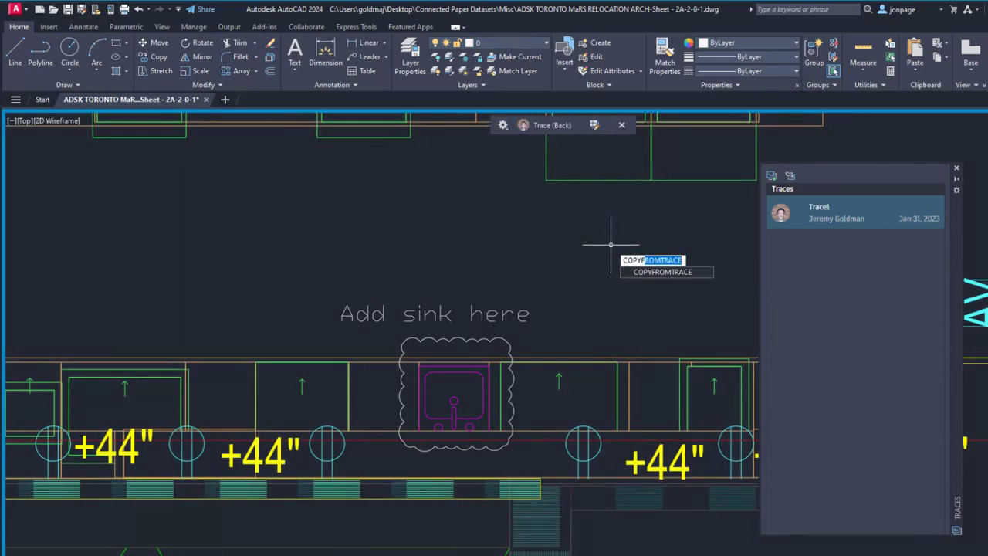
pyautogui.press('Return')
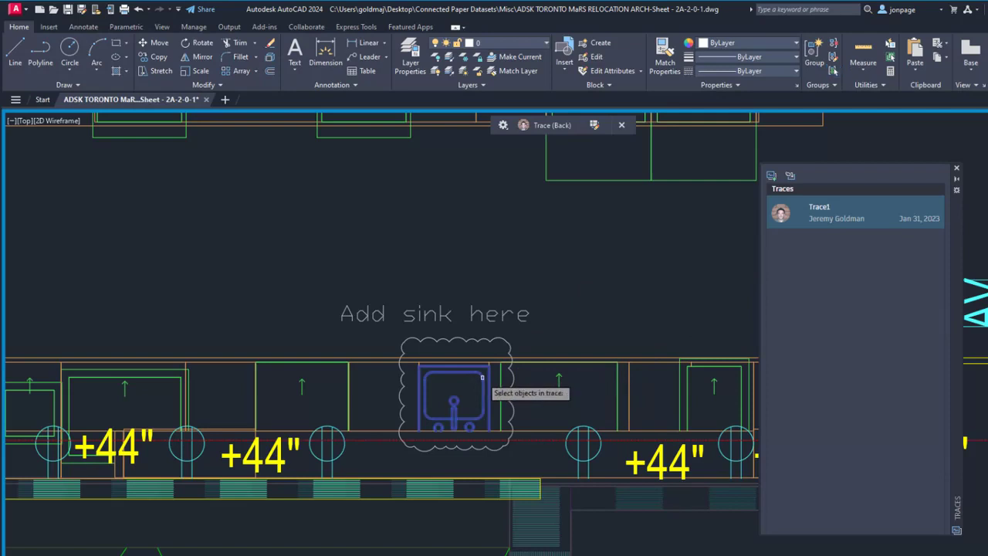
pyautogui.click(483, 377)
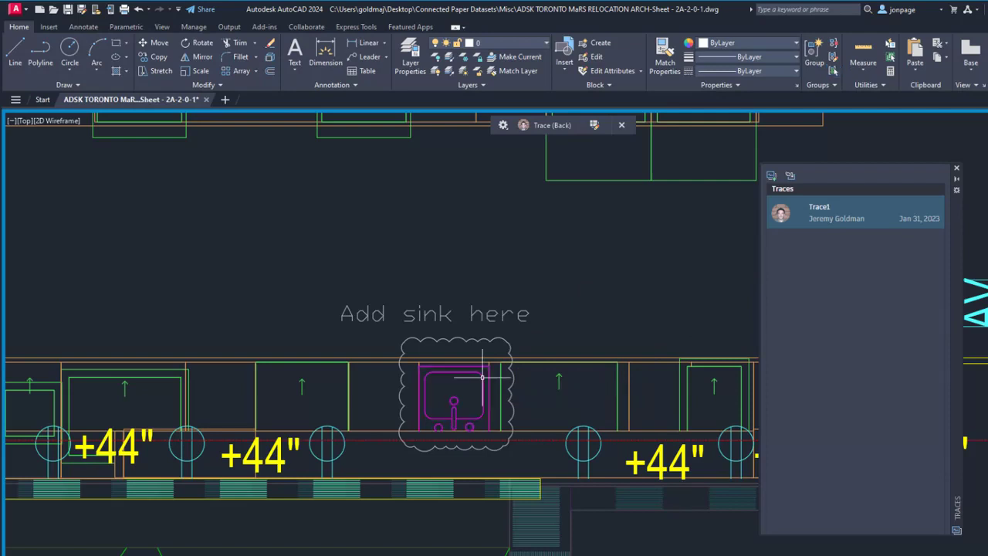
pyautogui.click(621, 124)
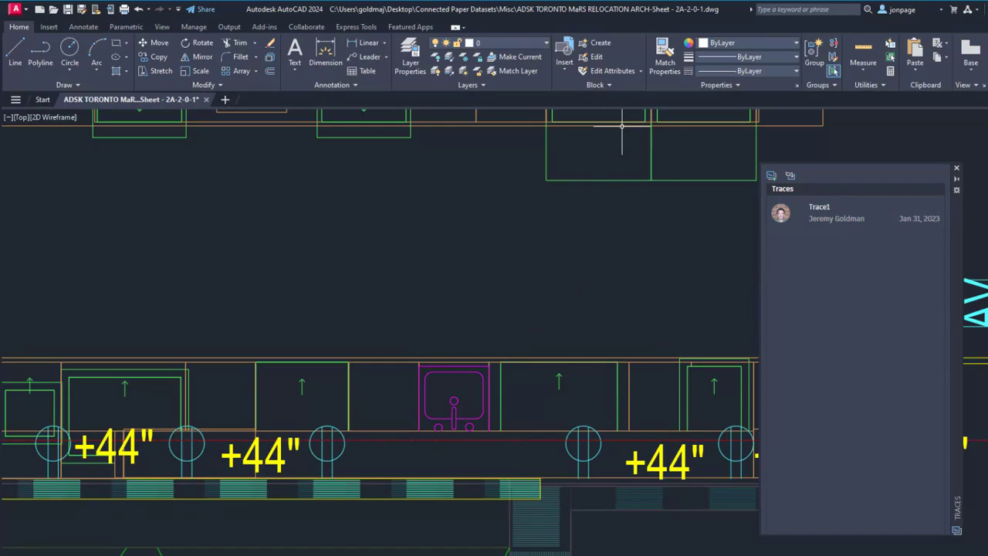